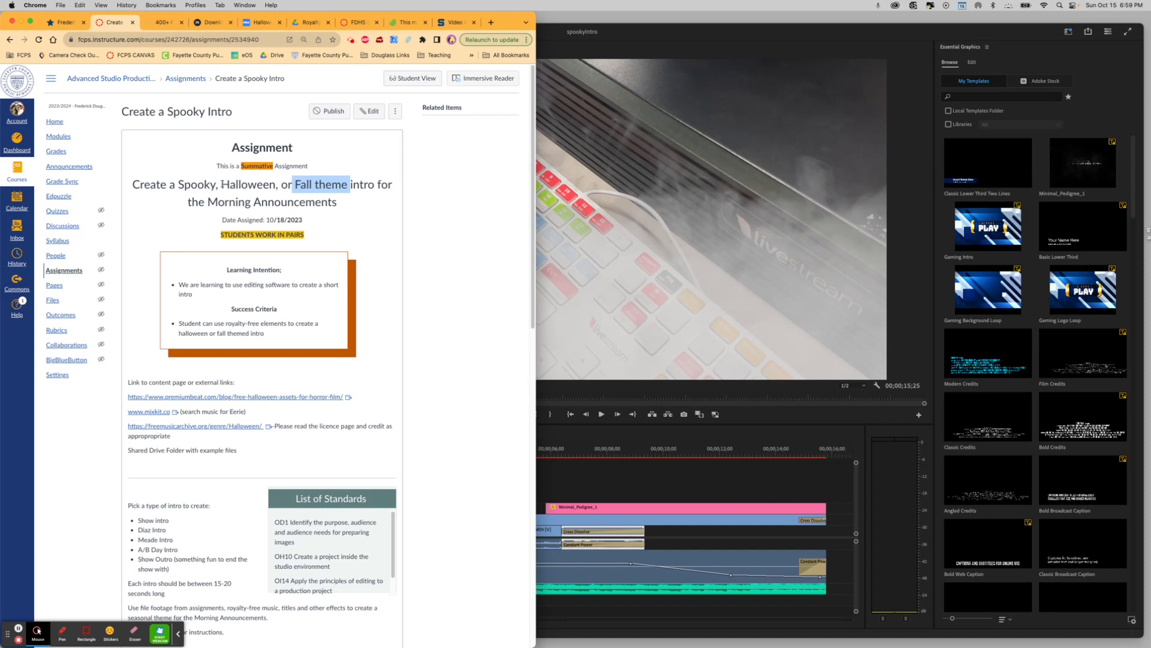
Examine the assignment title, highlighting the "Spooky" and "Fall theme" options for the Morning Announcements intro.
left_click_drag(217, 184, 172, 184)
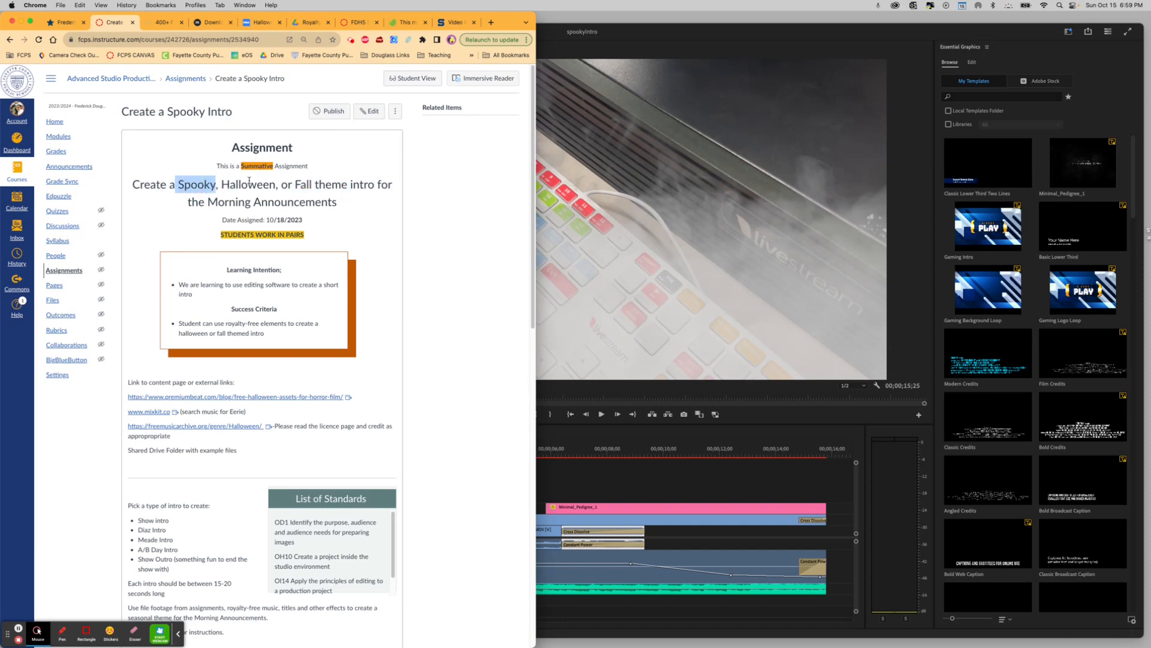
left_click_drag(294, 185, 315, 184)
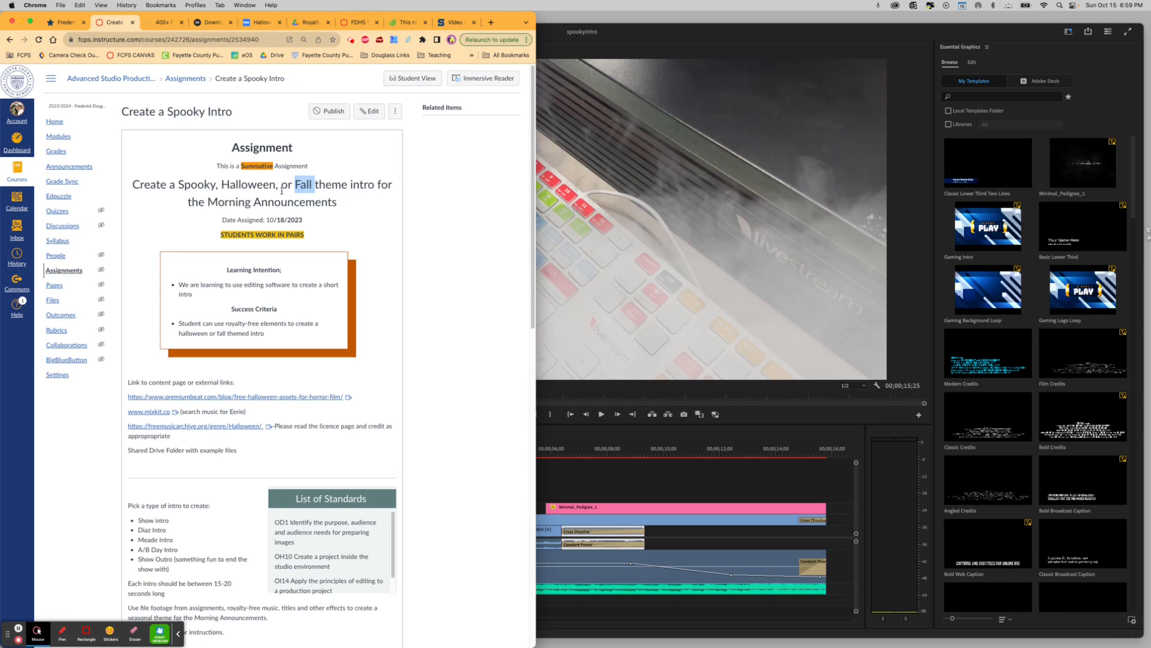
left_click_drag(295, 184, 351, 189)
scroll(530, 178, "down", 1)
mouse_move(531, 178)
left_mouse_down()
mouse_move(531, 244)
mouse_move(524, 157)
left_mouse_up()
left_click(308, 186)
left_click_drag(295, 184, 346, 183)
left_click_drag(298, 184, 350, 182)
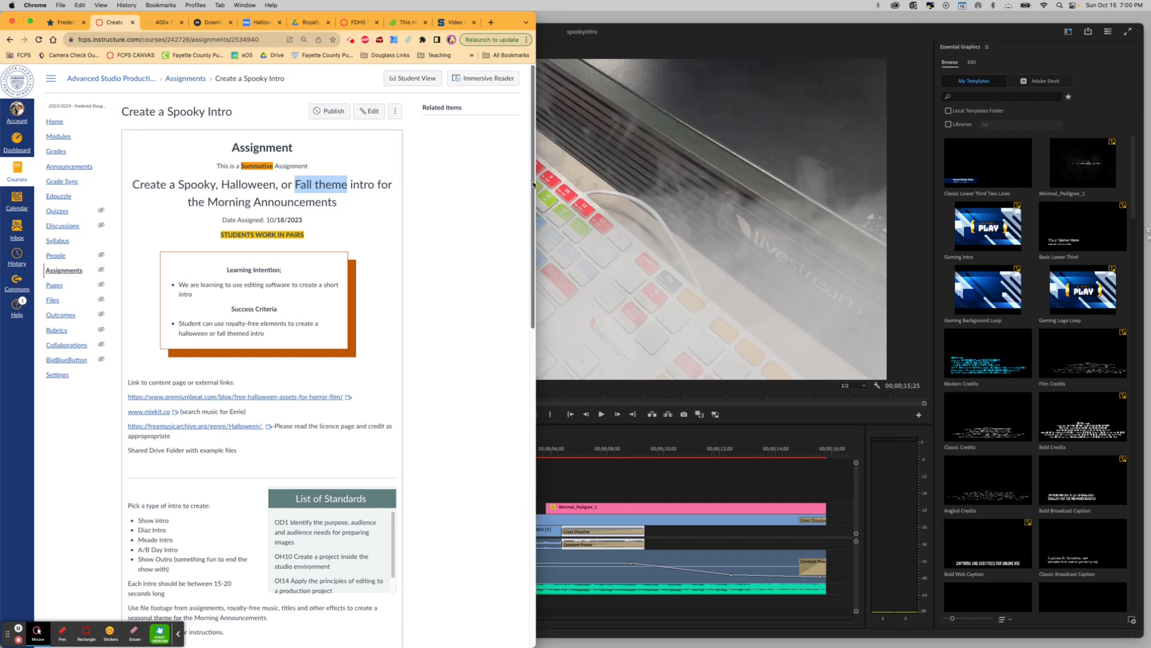
Review the royalty-free asset links, highlighting the note about reading the licence page and the requirement that students work in pairs.
left_click_drag(533, 184, 531, 248)
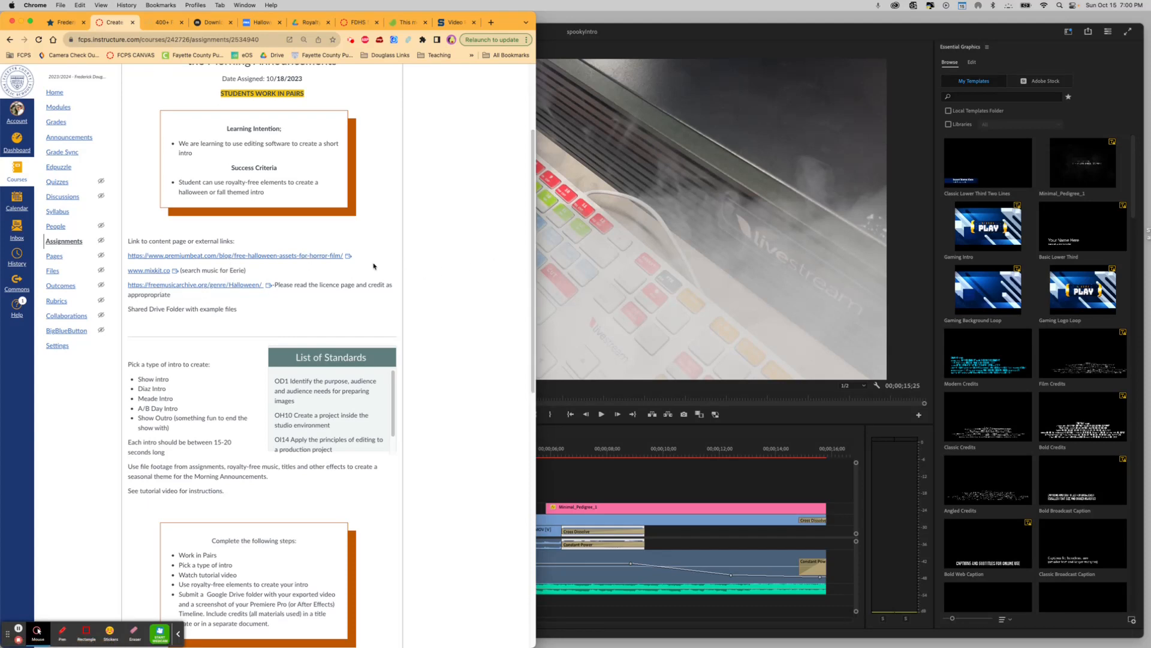
left_click(275, 284)
left_click_drag(275, 284, 302, 306)
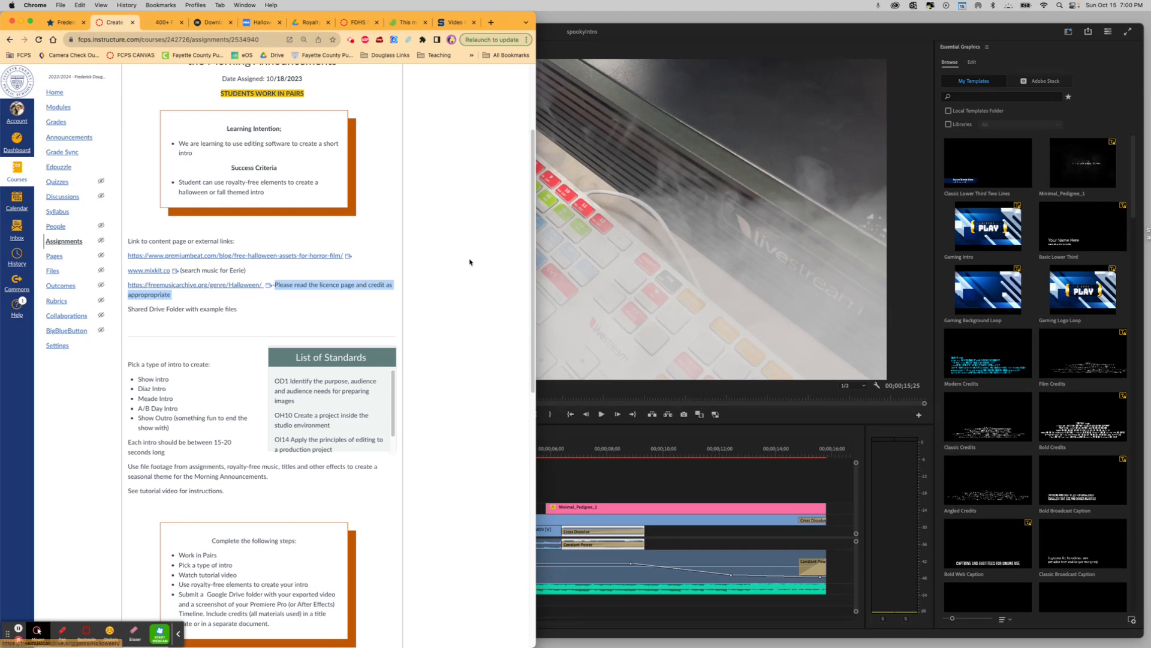
left_click_drag(531, 224, 494, 181)
left_click_drag(307, 186, 220, 186)
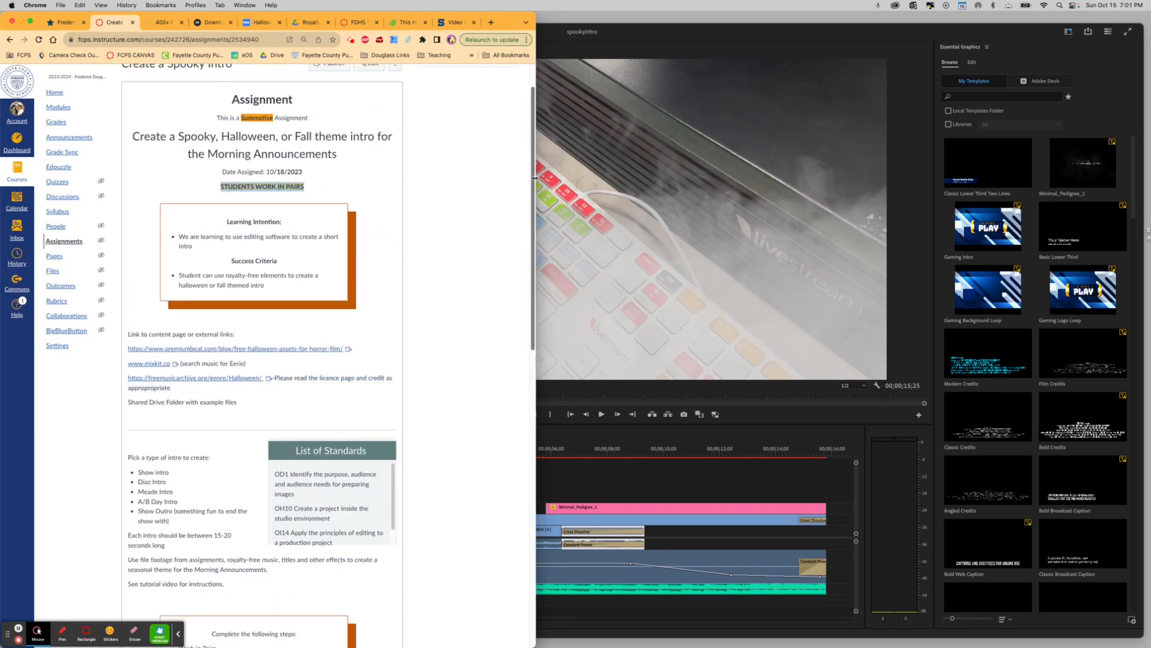
Review the list of intro types, highlighting the show outro option and the required intro length in the assignment.
left_click_drag(532, 172, 534, 315)
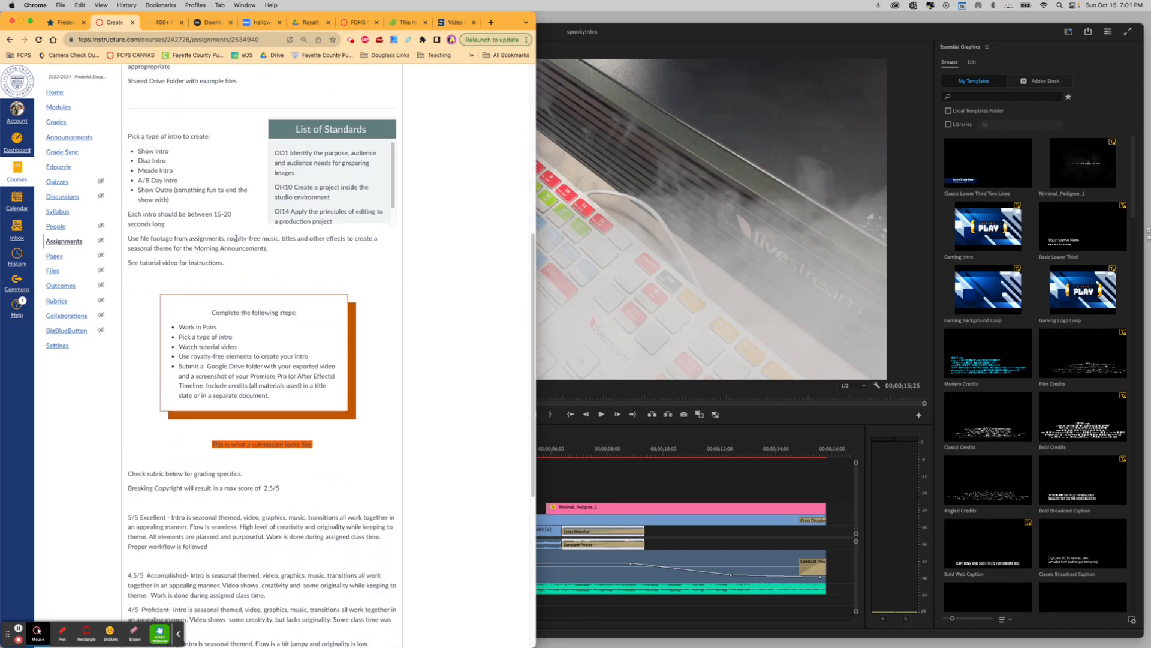
left_click_drag(139, 151, 138, 180)
left_click(150, 180)
left_click_drag(150, 181, 138, 180)
left_click(158, 190)
left_click_drag(139, 190, 174, 201)
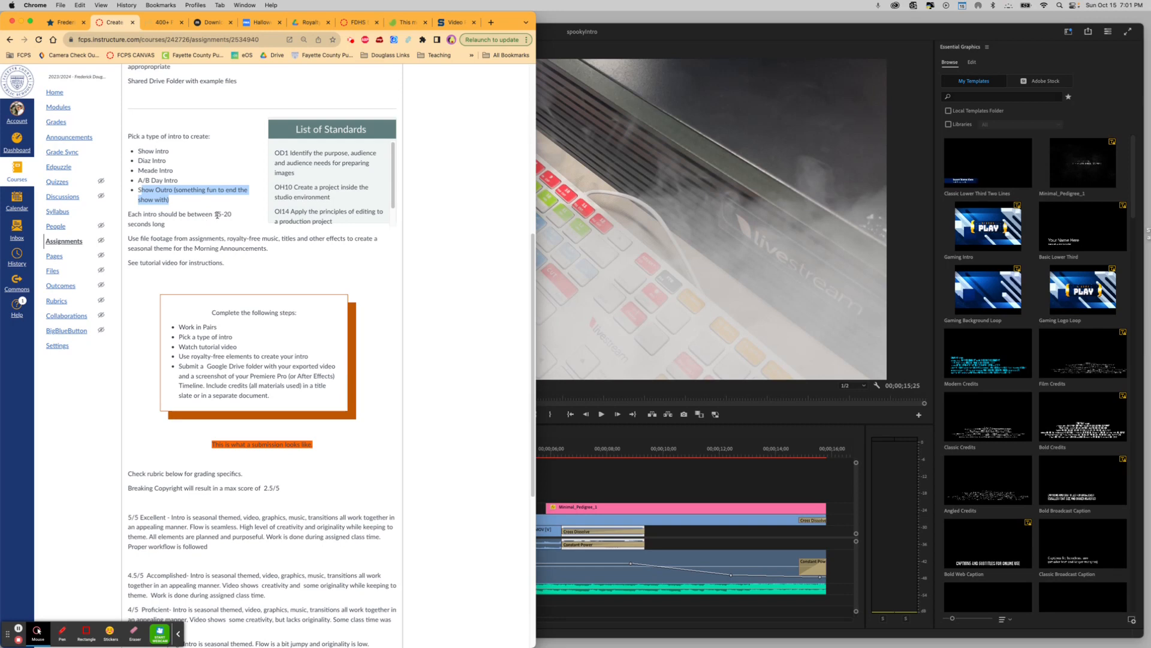
left_click_drag(215, 214, 227, 225)
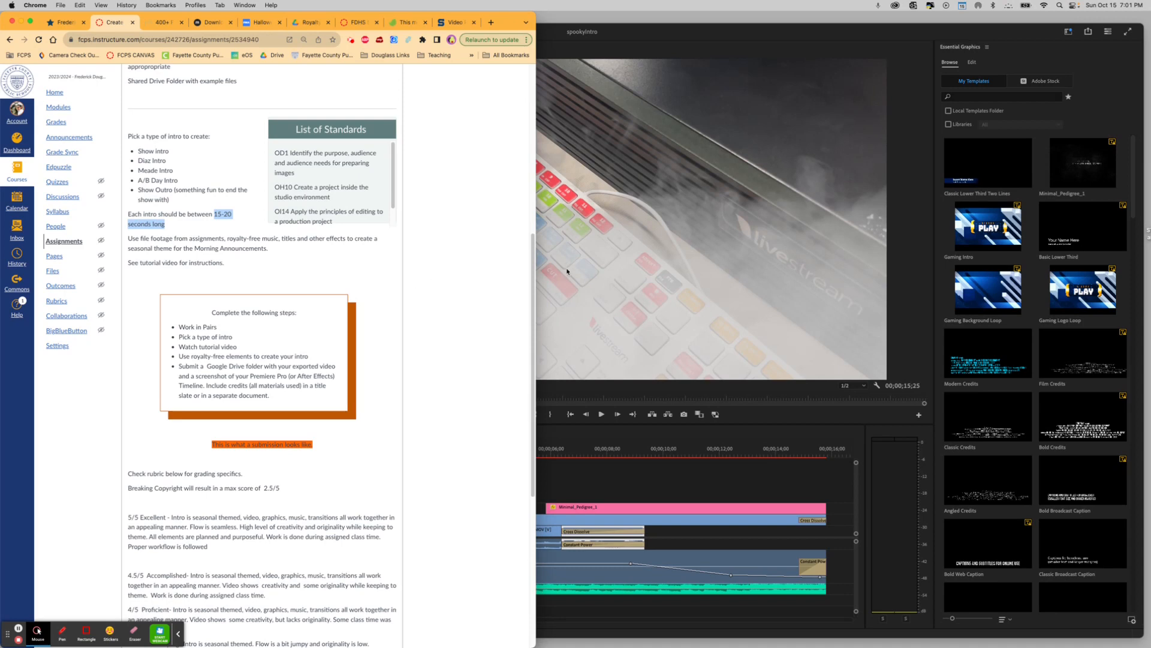
Examine the grading criteria, highlighting the 5/5 Excellent description in the rubric text.
left_click(527, 270)
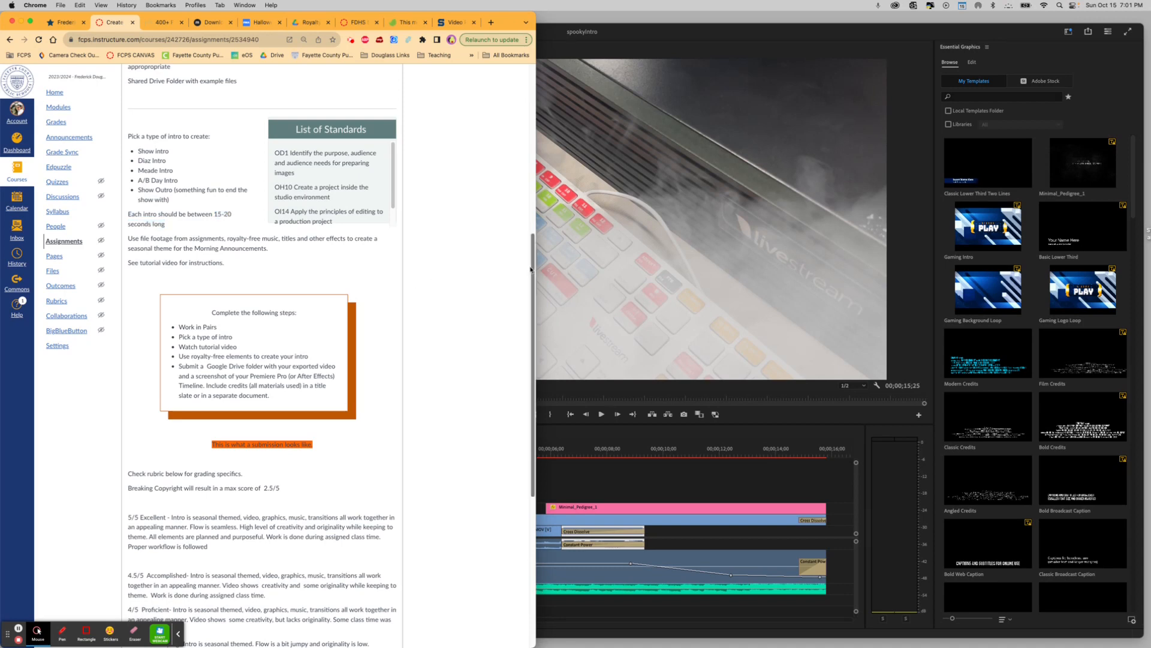
left_click_drag(532, 270, 532, 409)
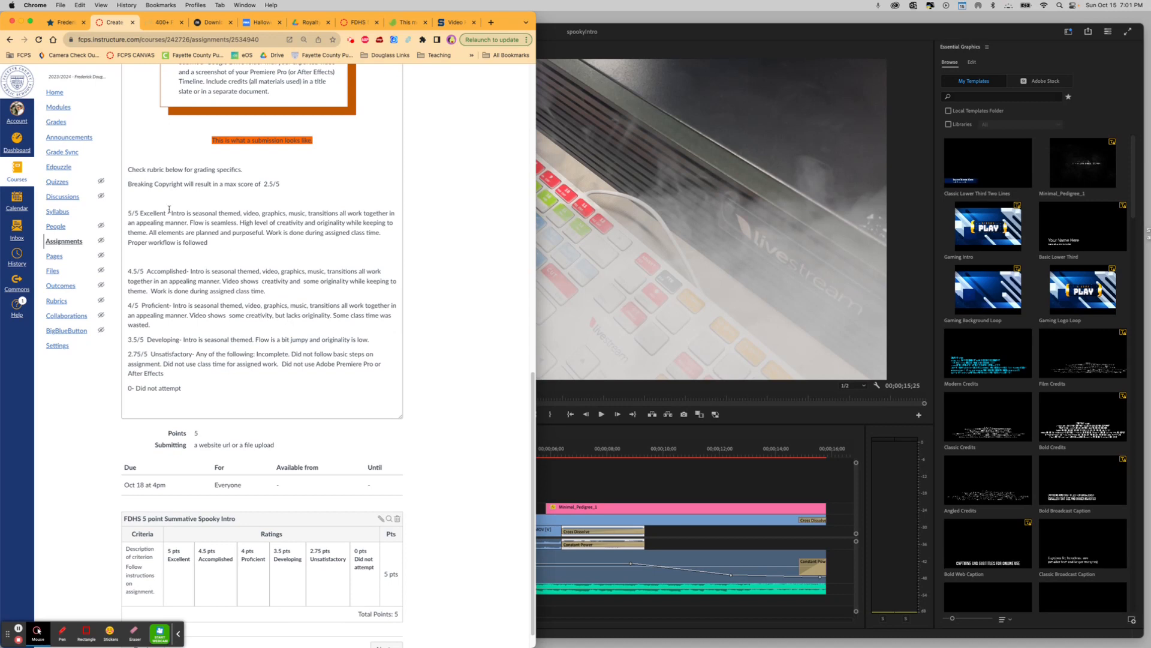
left_click_drag(169, 210, 237, 247)
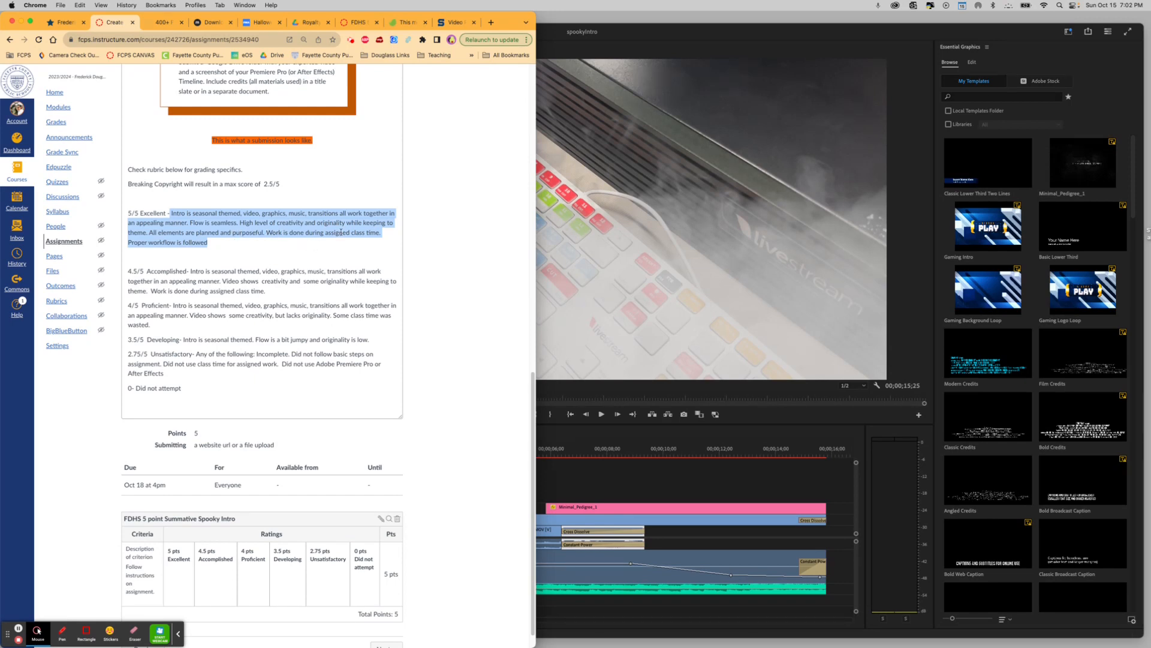
left_click(210, 246)
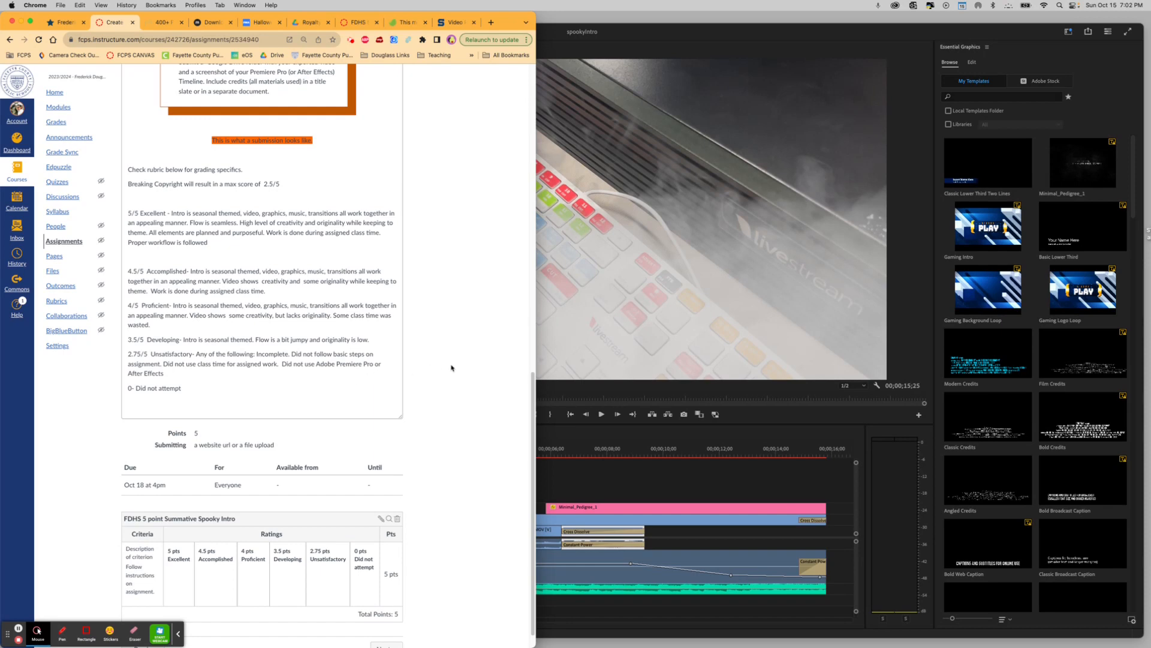
scroll(528, 382, "up", 5)
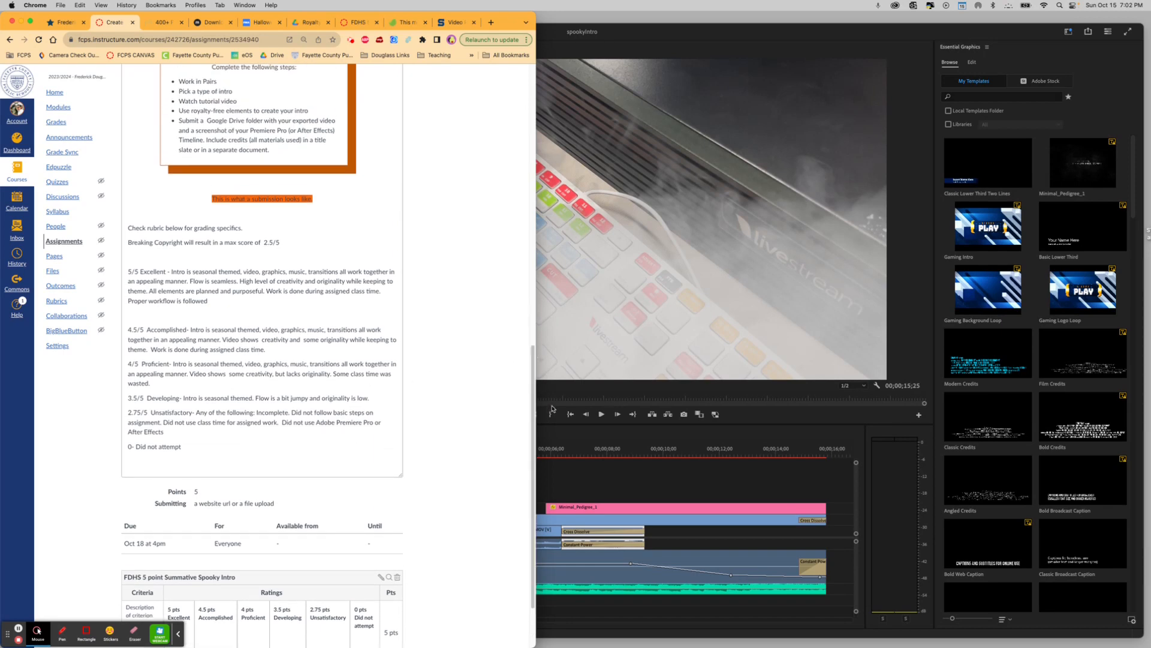
Switch to Premiere Pro, play Sequence 01 from the start and return the playhead to 00;00;02;14.
left_click(553, 390)
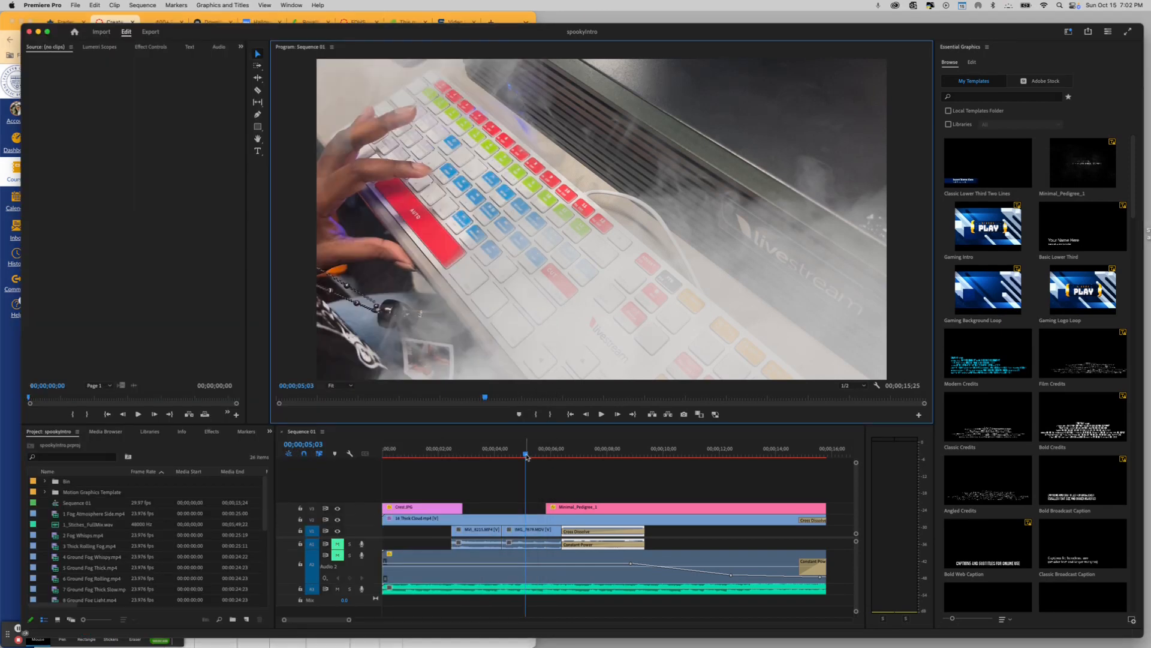
left_click_drag(526, 454, 379, 457)
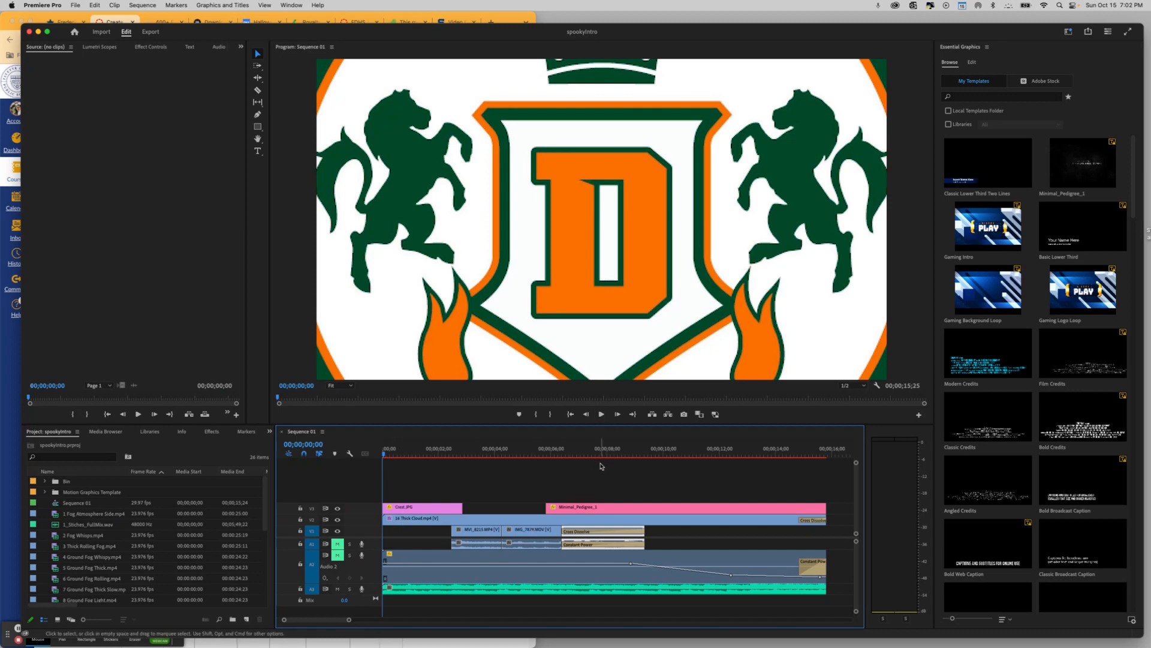
left_click(601, 414)
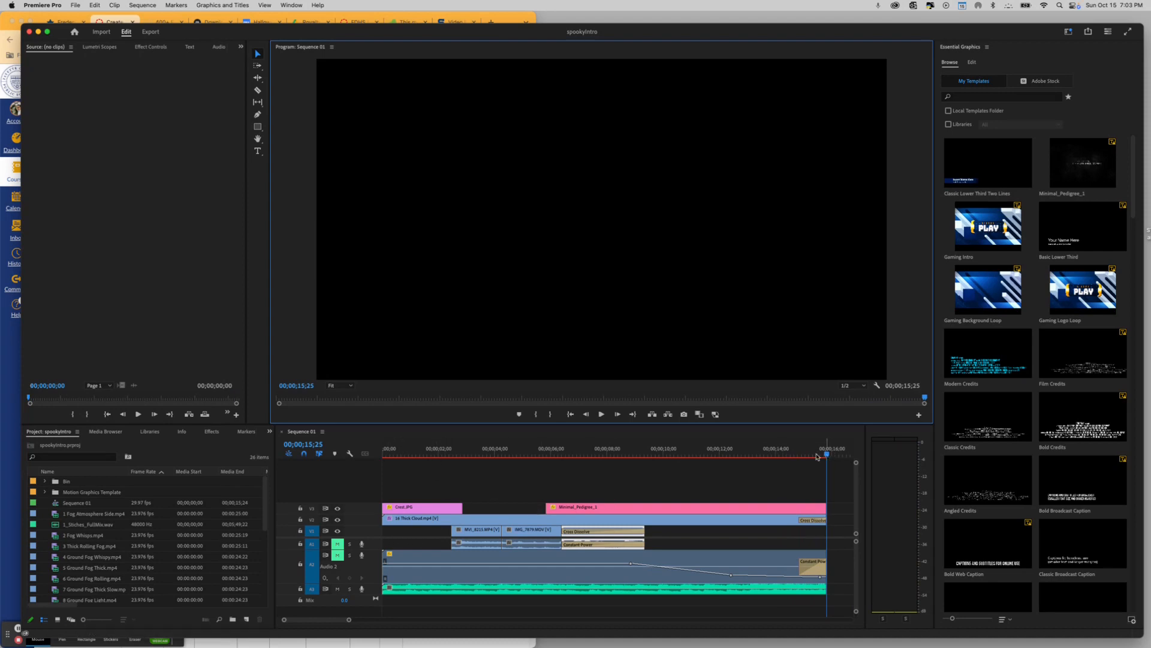
left_click_drag(827, 454, 451, 453)
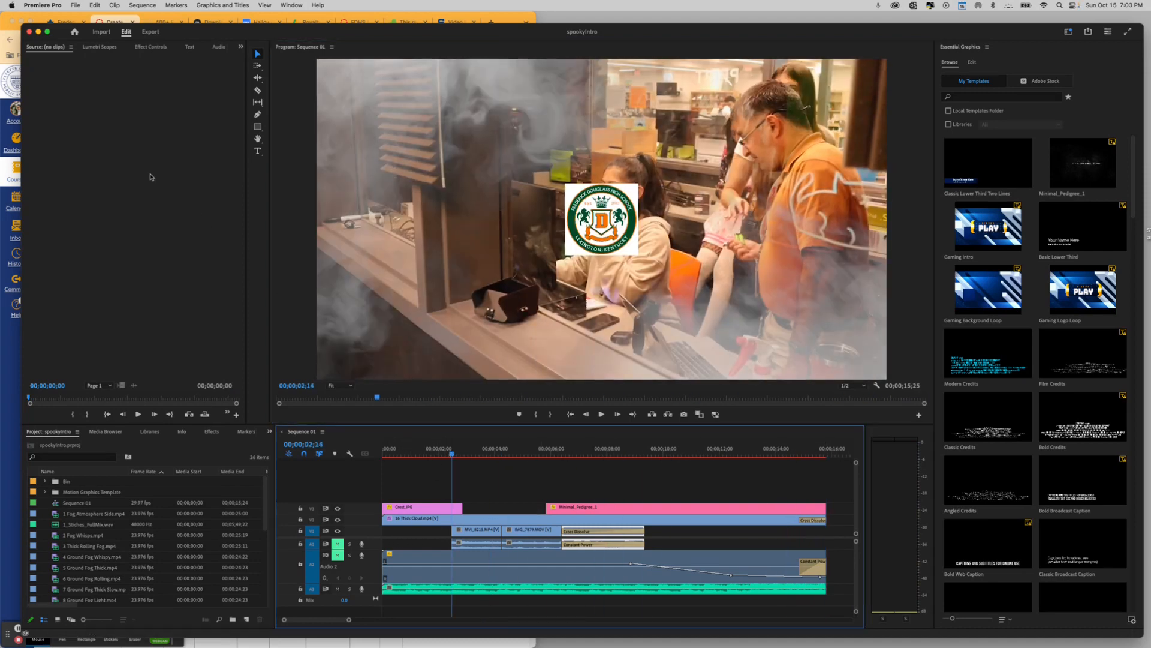
Switch to the browser, highlight the 4.5/5 Accomplished and 4/5 Proficient criteria, and return to Premiere Pro.
left_click(8, 361)
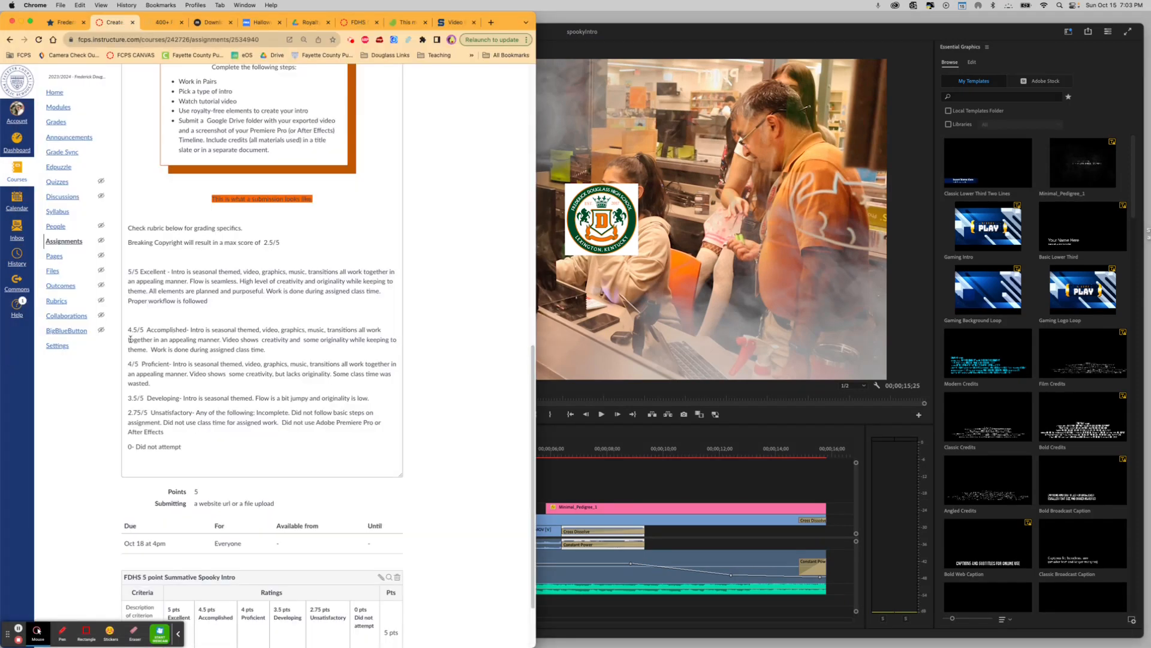
left_click_drag(127, 330, 151, 384)
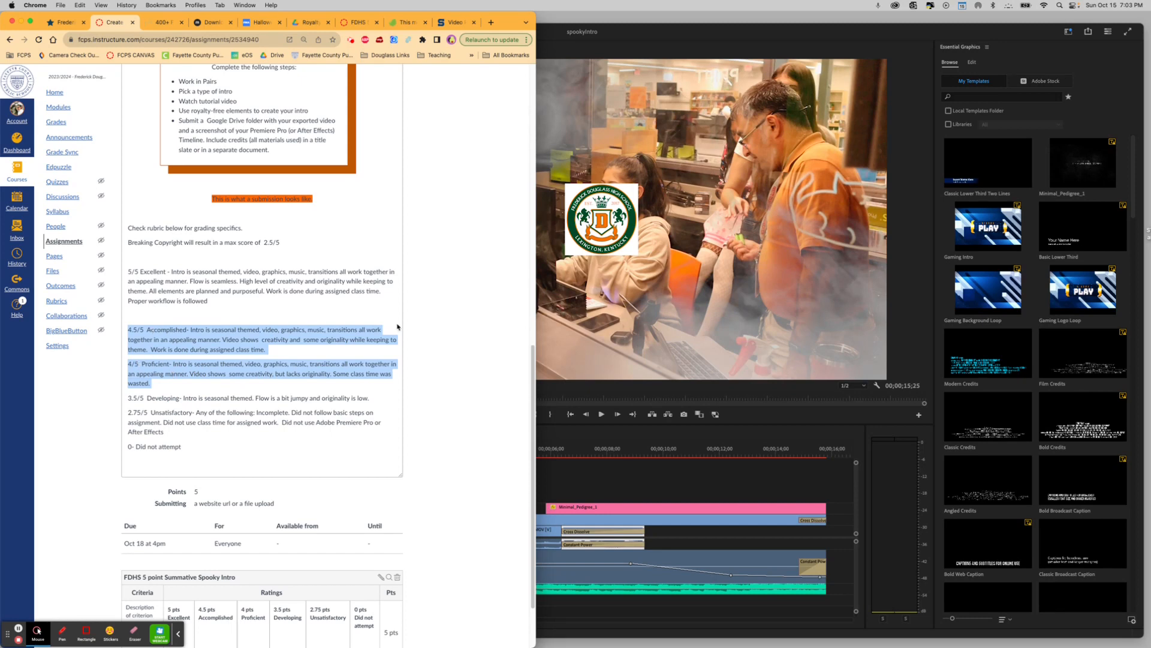
left_click(597, 474)
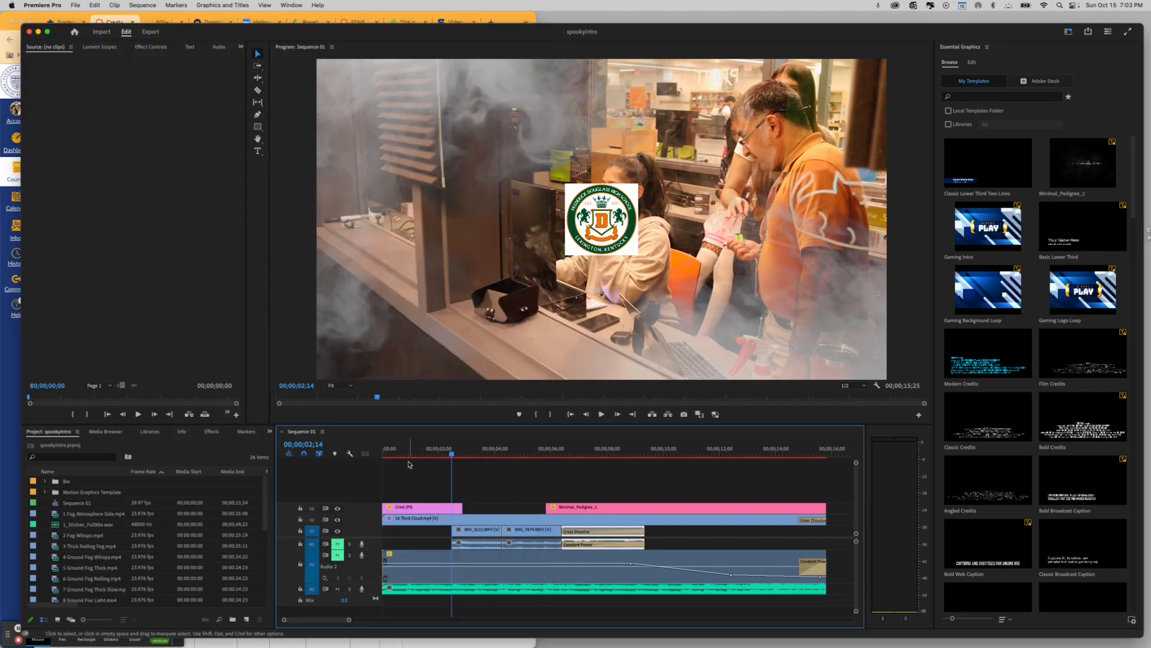
Inspect the scale animation of the Crest.JPG clip in its effect settings while scrubbing from the sequence start to 00;00;00;19.
left_click(439, 455)
left_click_drag(438, 456, 376, 456)
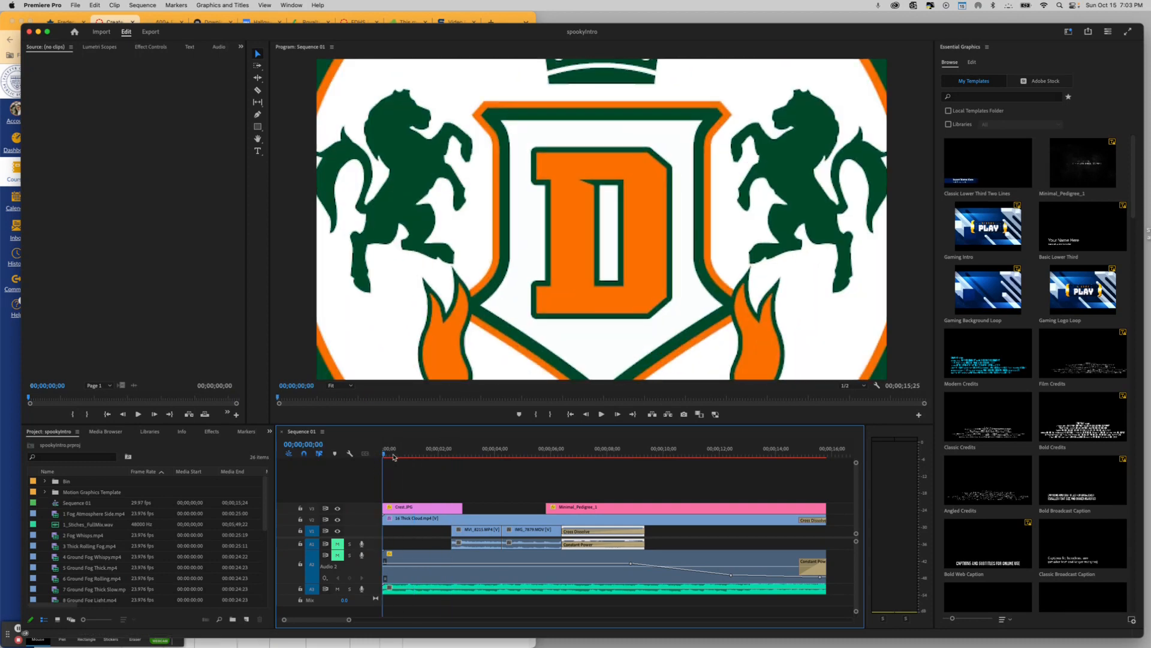
left_click_drag(385, 456, 388, 455)
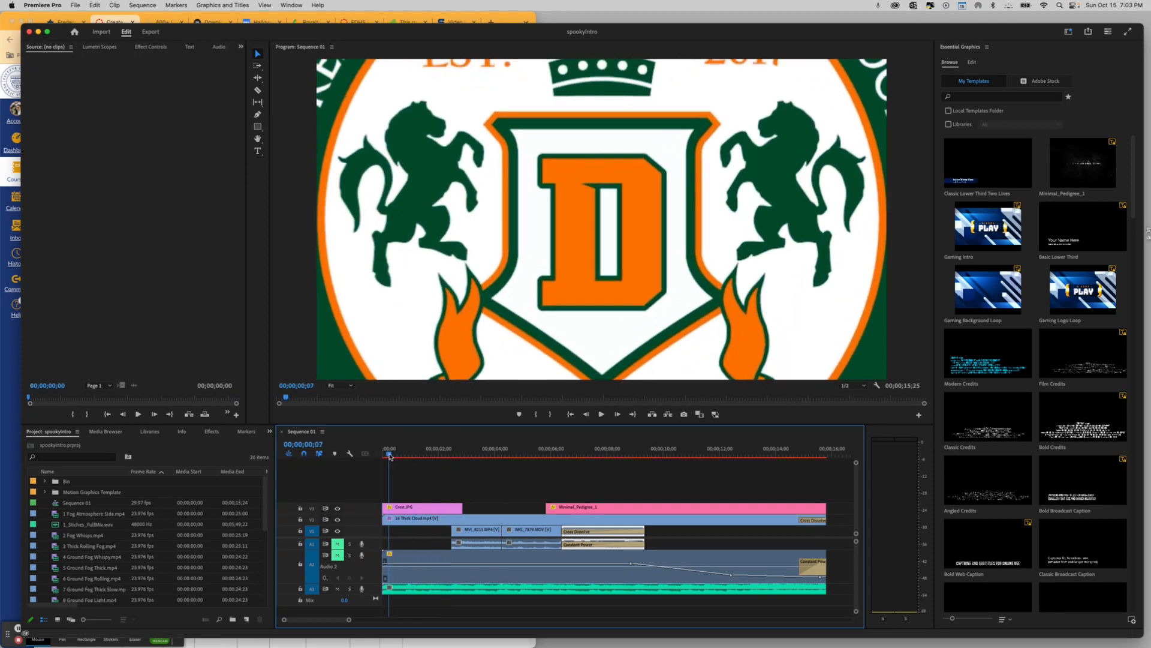
left_click(408, 508)
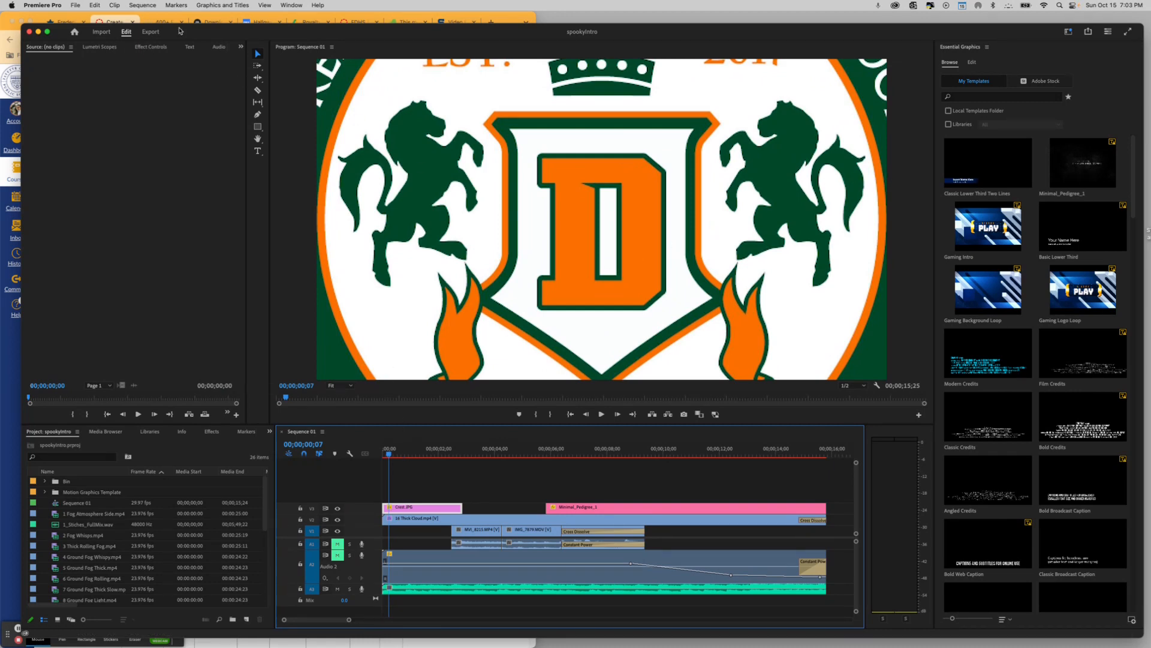
left_click(152, 47)
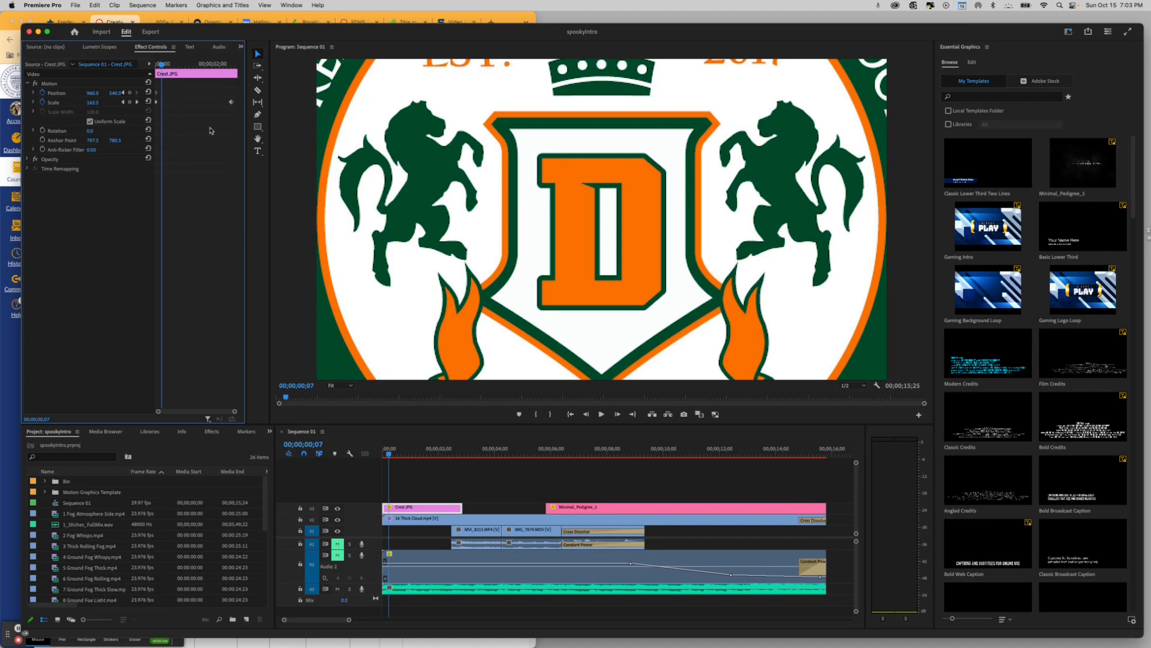
mouse_move(393, 455)
left_mouse_down()
mouse_move(511, 448)
mouse_move(378, 454)
mouse_move(400, 454)
left_mouse_up()
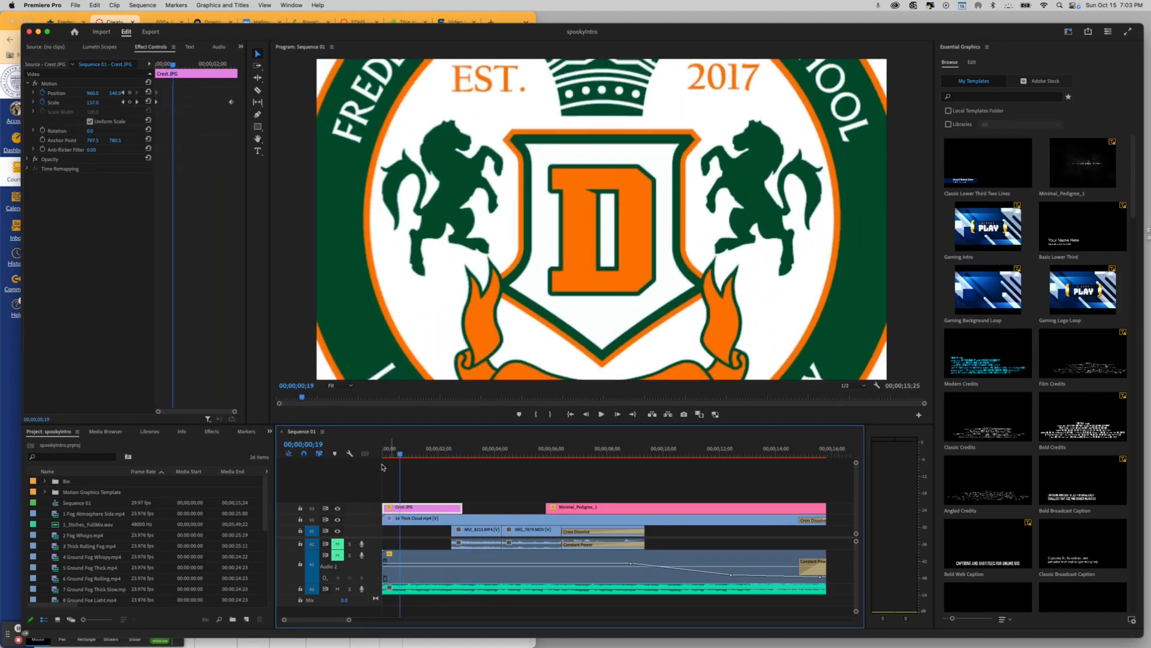
Preview the sequence up to 00;00;03;29 with the fog cloud track temporarily hidden, restoring the track's visibility at the end.
left_click(339, 519)
left_click(403, 455)
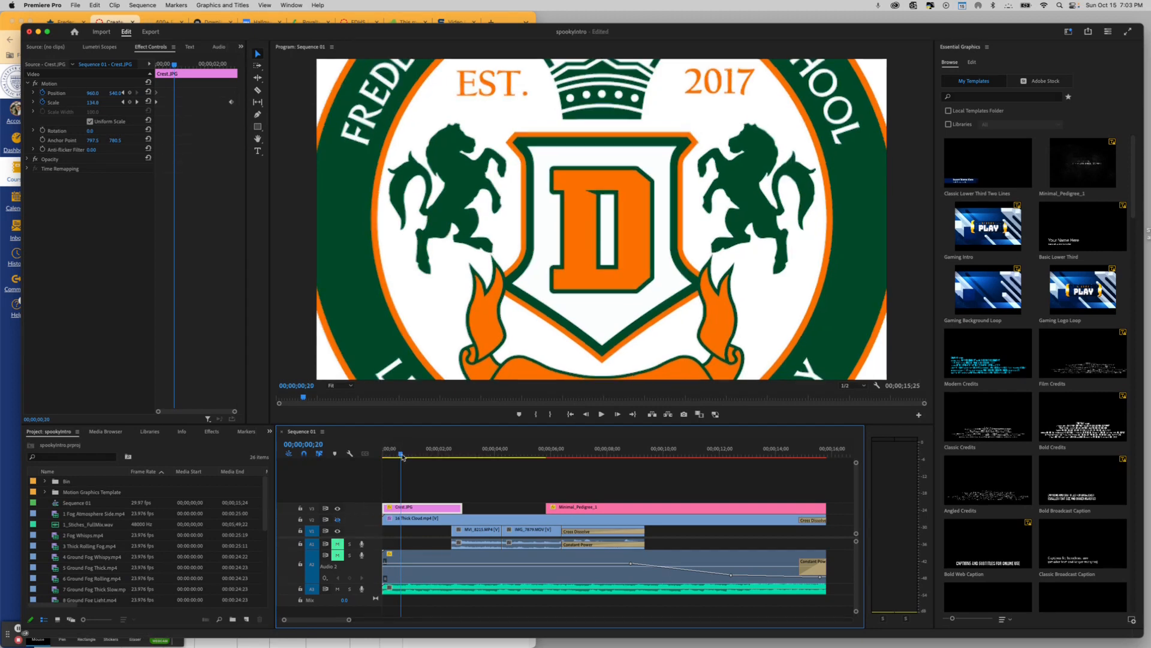
left_click_drag(403, 455, 493, 455)
left_click(340, 519)
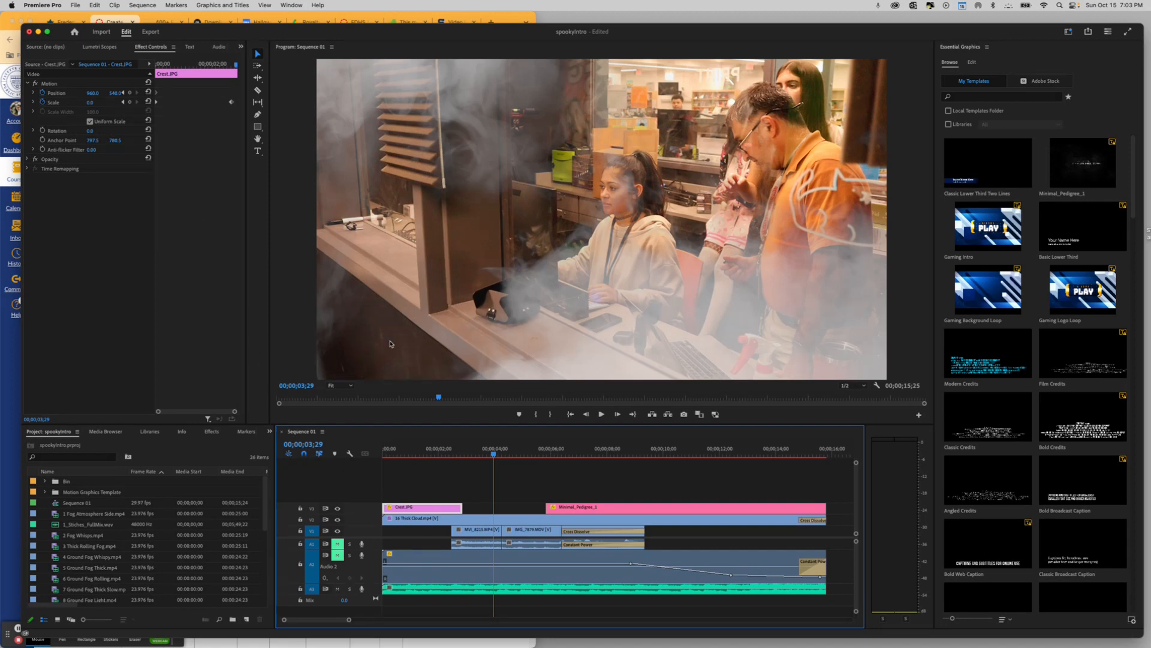
With the 16 Thick Cloud.mp4 clip selected, change to the Effects workspace and search the effects for "luma".
left_click(489, 520)
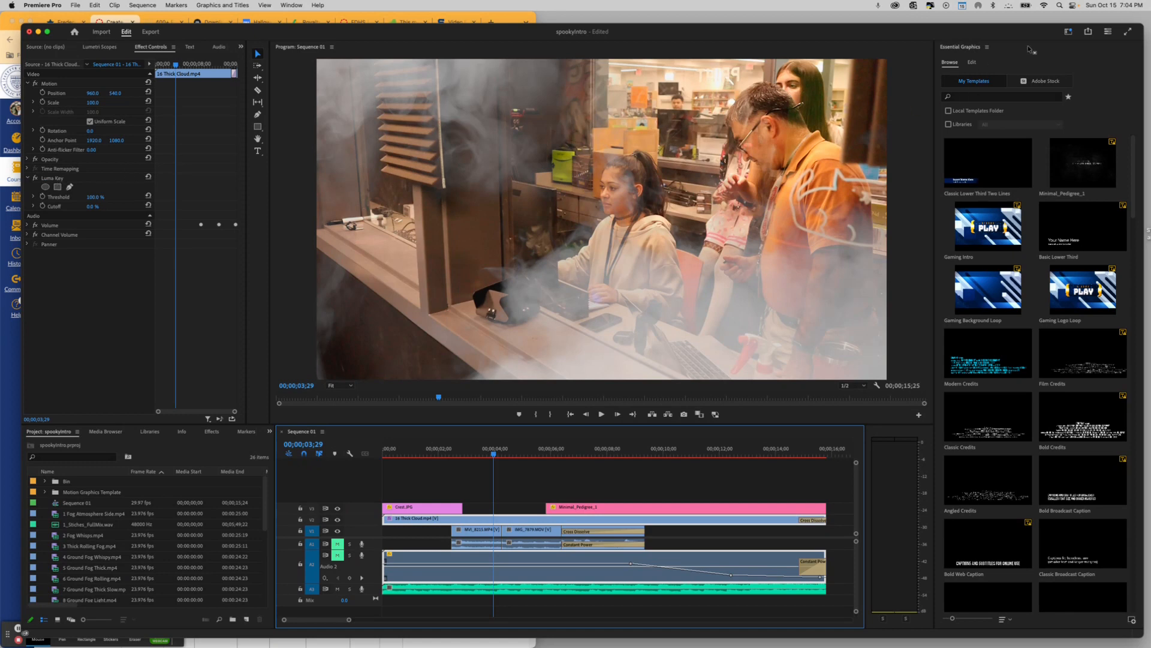
left_click(1068, 32)
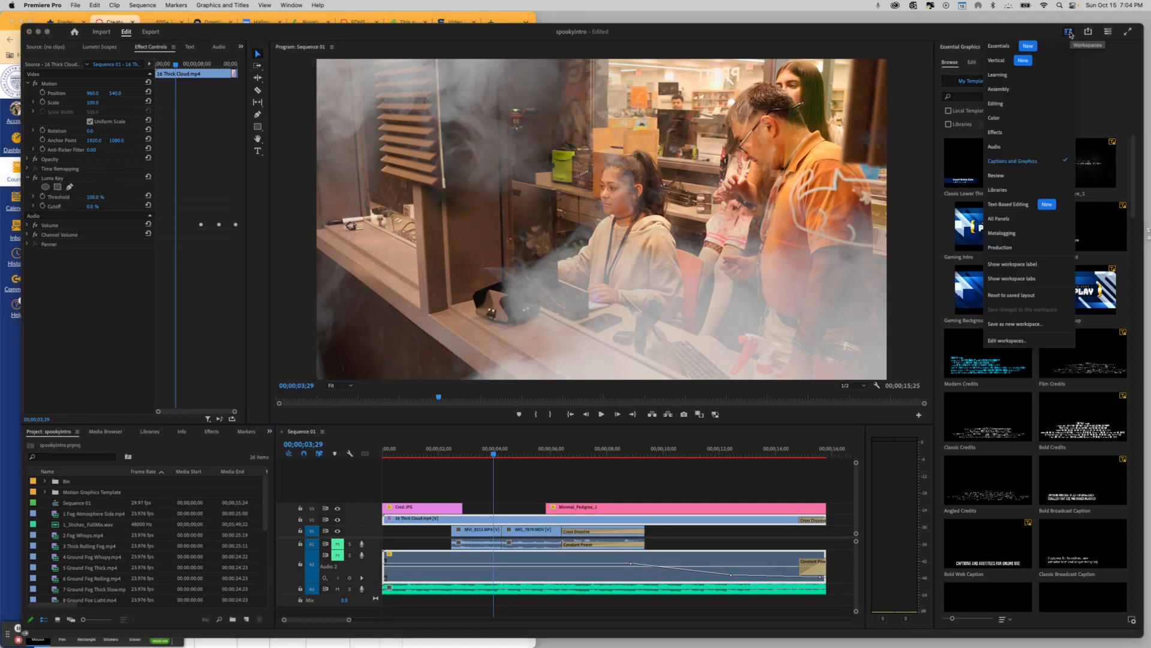
left_click(1032, 133)
left_click(977, 59)
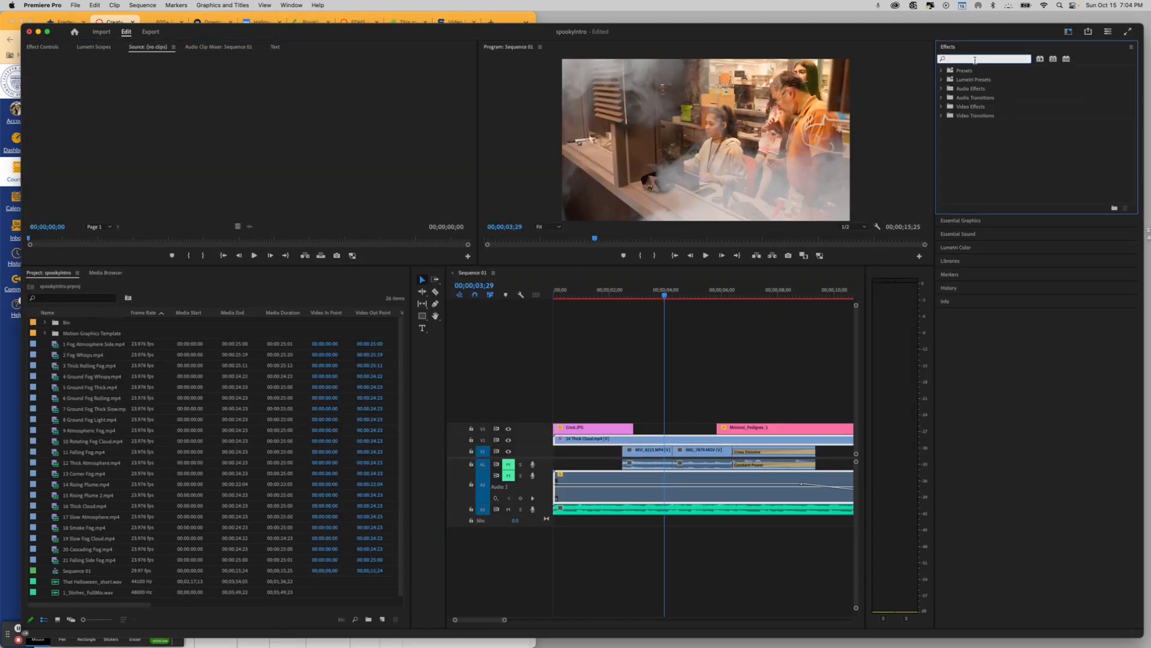
type("luma")
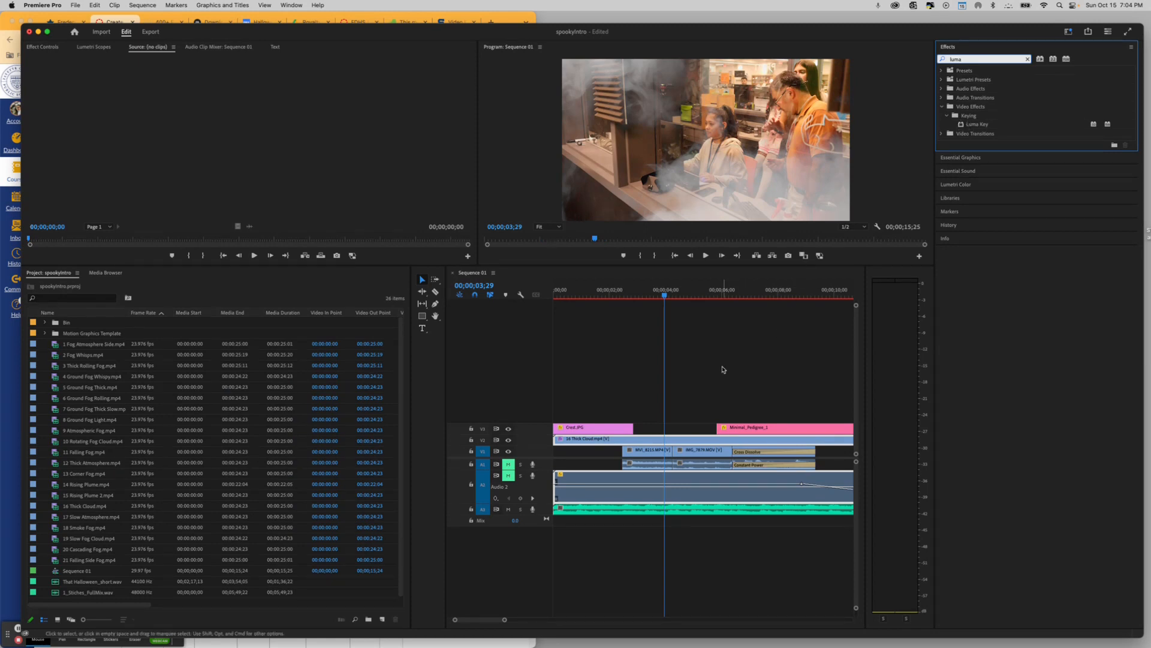
Try to apply the Luma Key effect to the 16 Thick Cloud.mp4 clip and examine its effect settings at 00;00;01;23.
left_click_drag(961, 125, 654, 440)
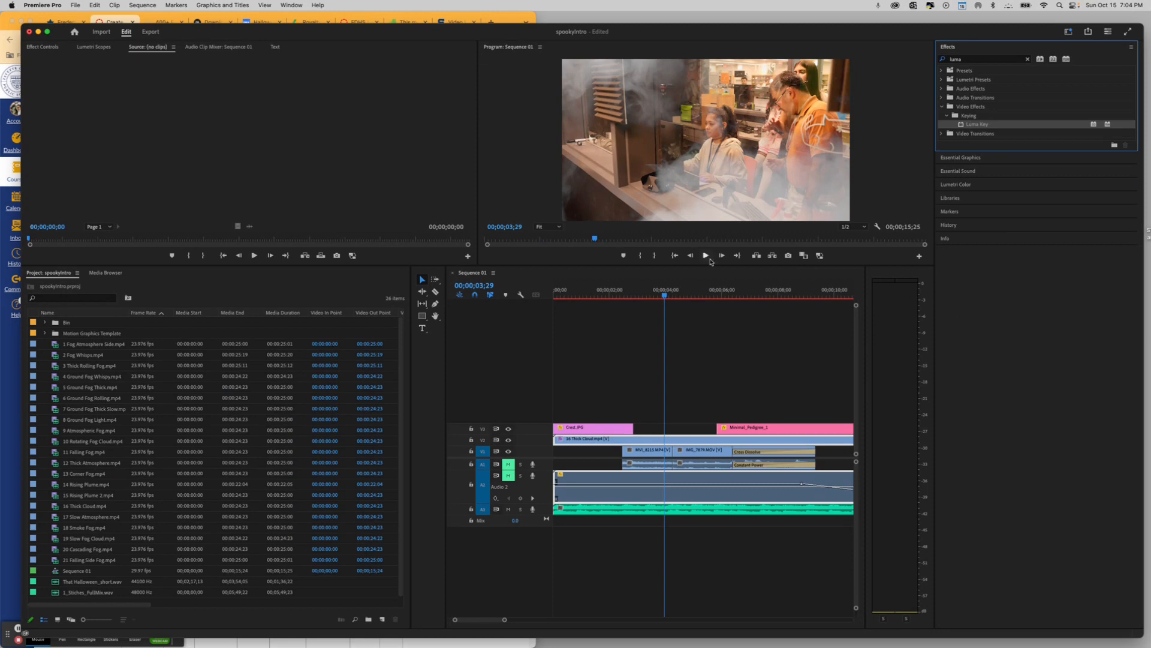
left_click_drag(664, 298, 603, 297)
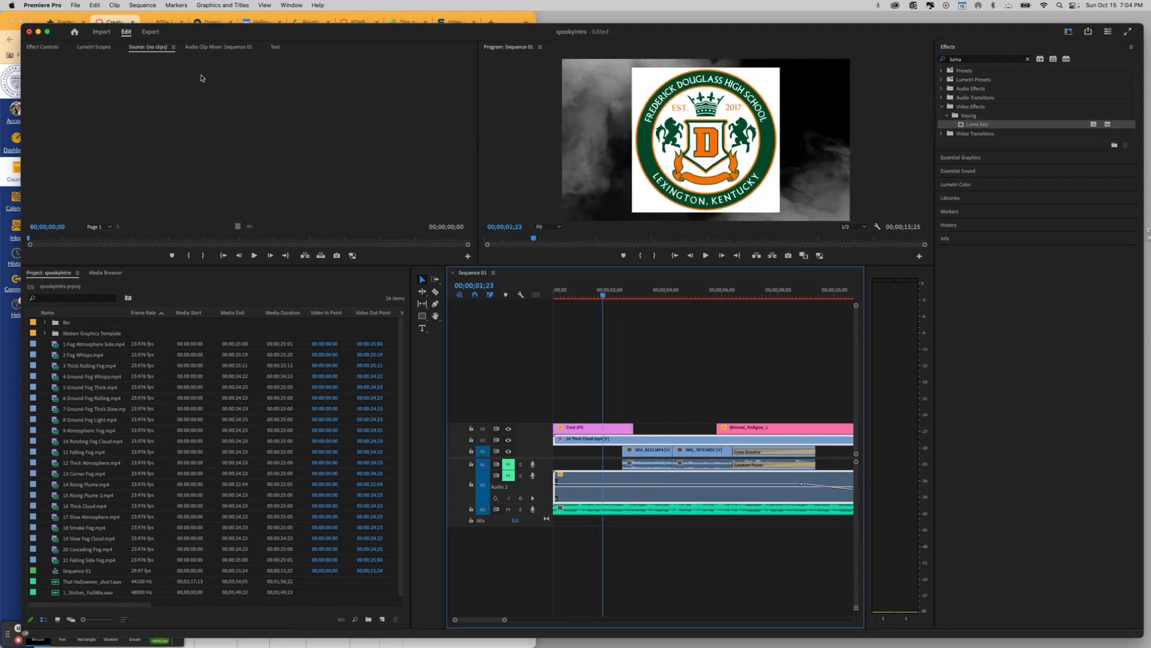
left_click(41, 49)
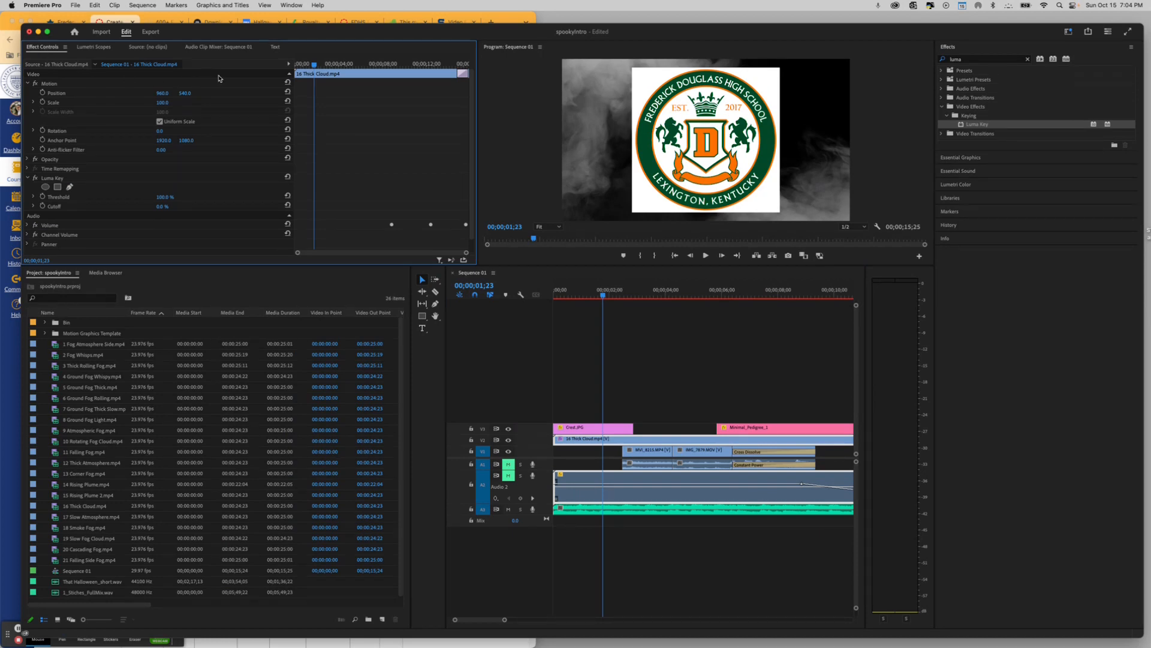
Preview the fog over the crest and the first footage up to 00;00;03;09 and select the fog clip's Luma Key effect.
left_click(631, 297)
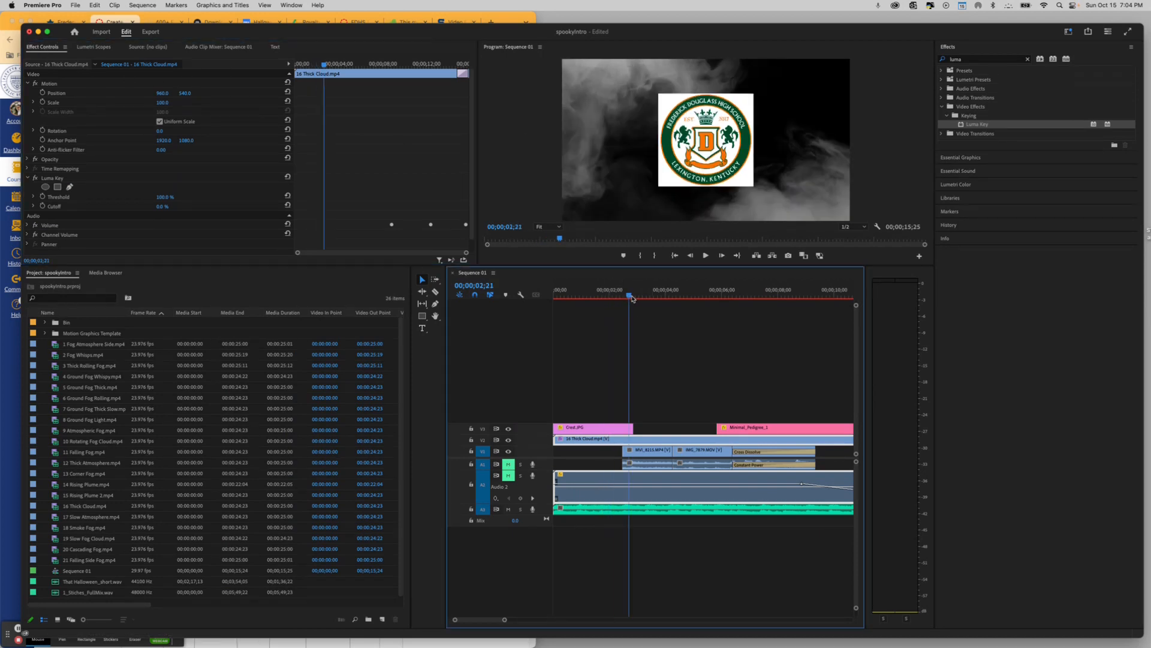
mouse_move(633, 298)
left_mouse_down()
mouse_move(676, 297)
mouse_move(596, 297)
mouse_move(668, 297)
mouse_move(649, 297)
left_mouse_up()
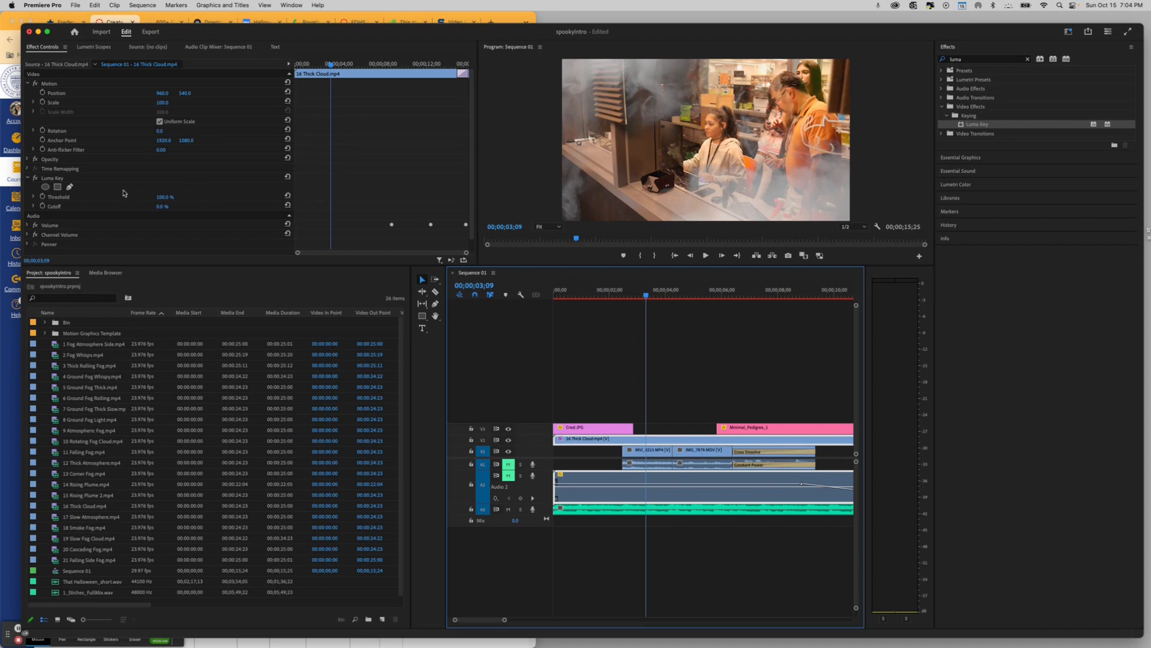
left_click(103, 194)
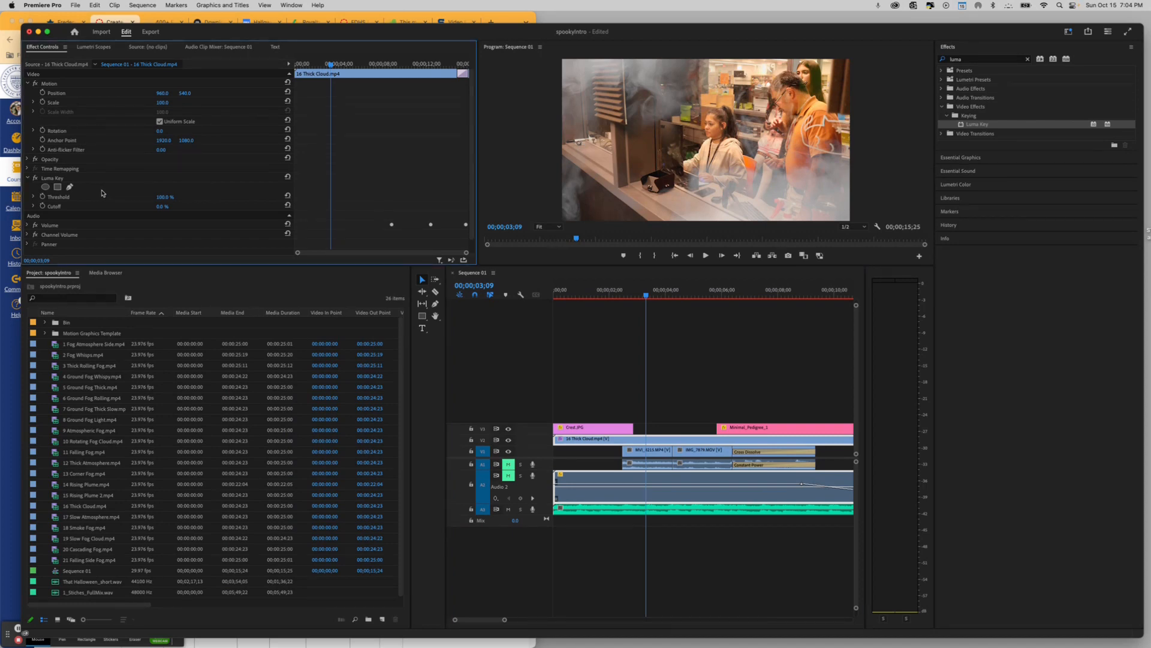
left_click(60, 179)
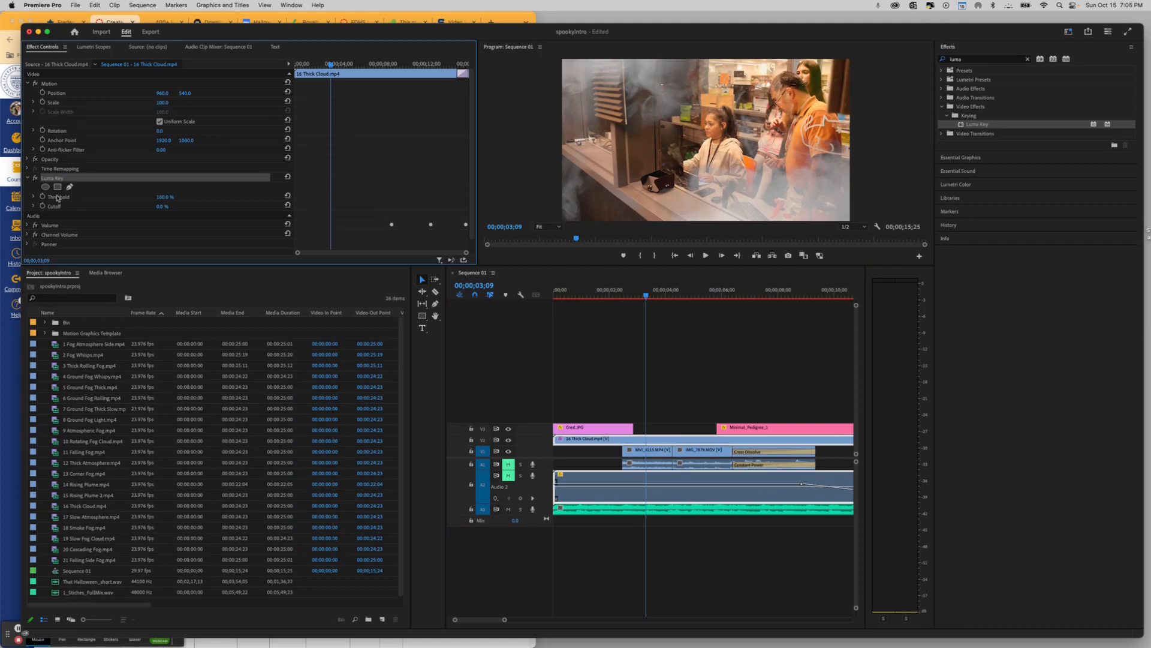
Try a Luma Key threshold of 0% on the fog clip, check it at 00;00;04;15, and return the threshold to 100%.
left_click(165, 197)
type("0")
key("Return")
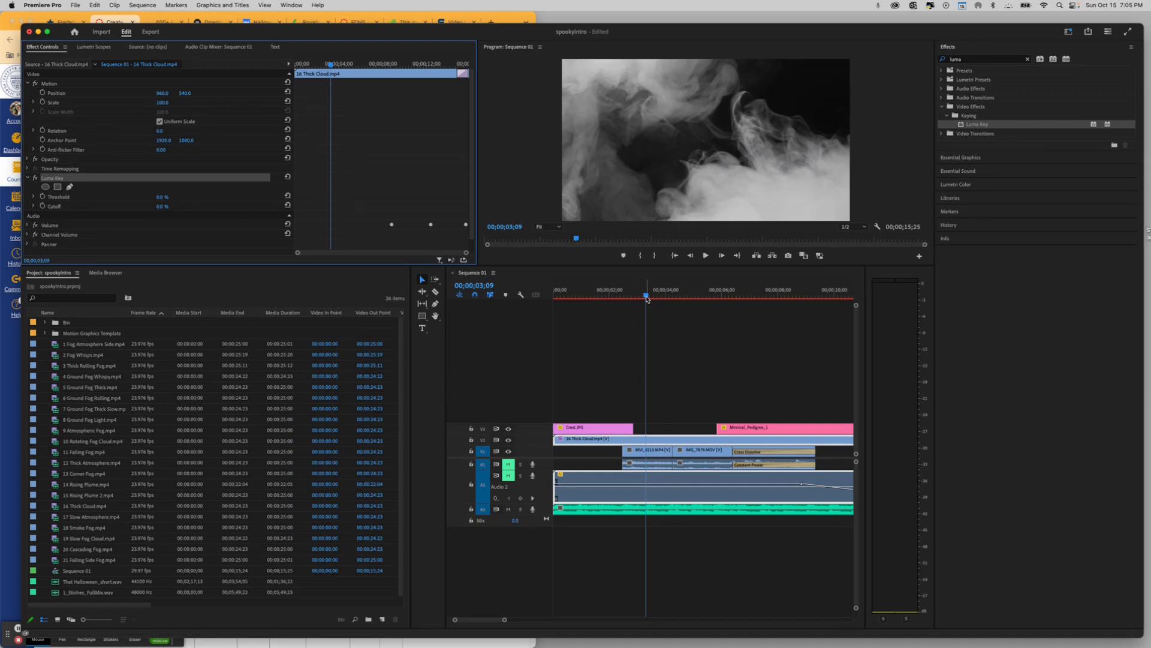
left_click_drag(647, 298, 679, 297)
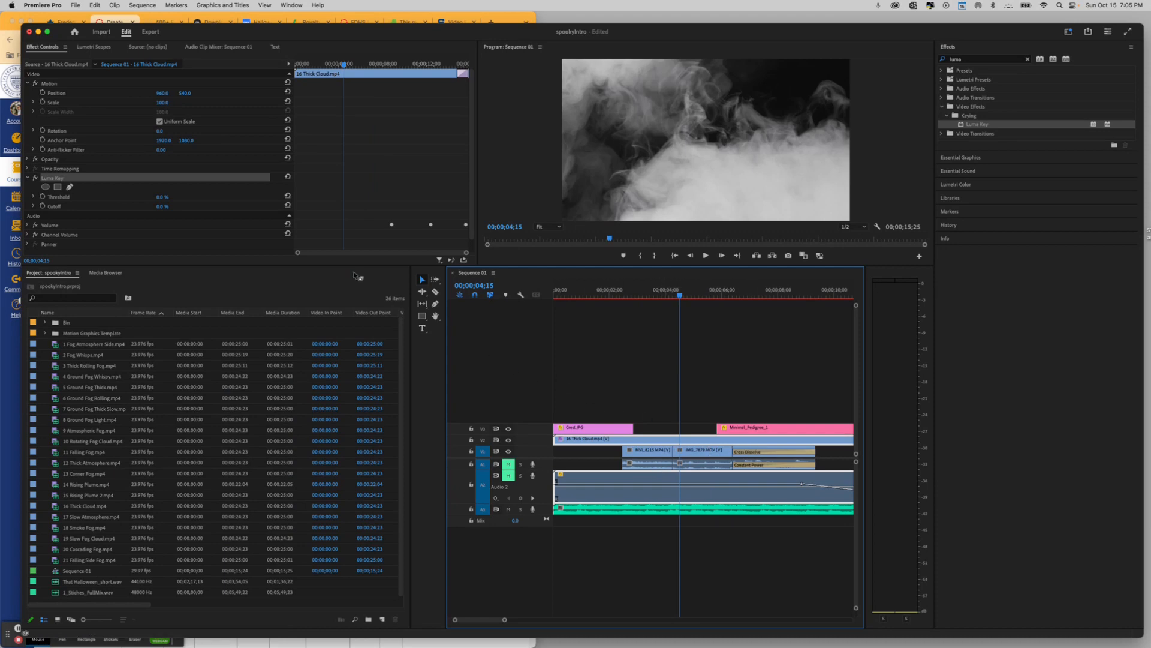
mouse_move(161, 197)
left_mouse_down()
mouse_move(222, 198)
mouse_move(147, 197)
mouse_move(175, 197)
left_mouse_up()
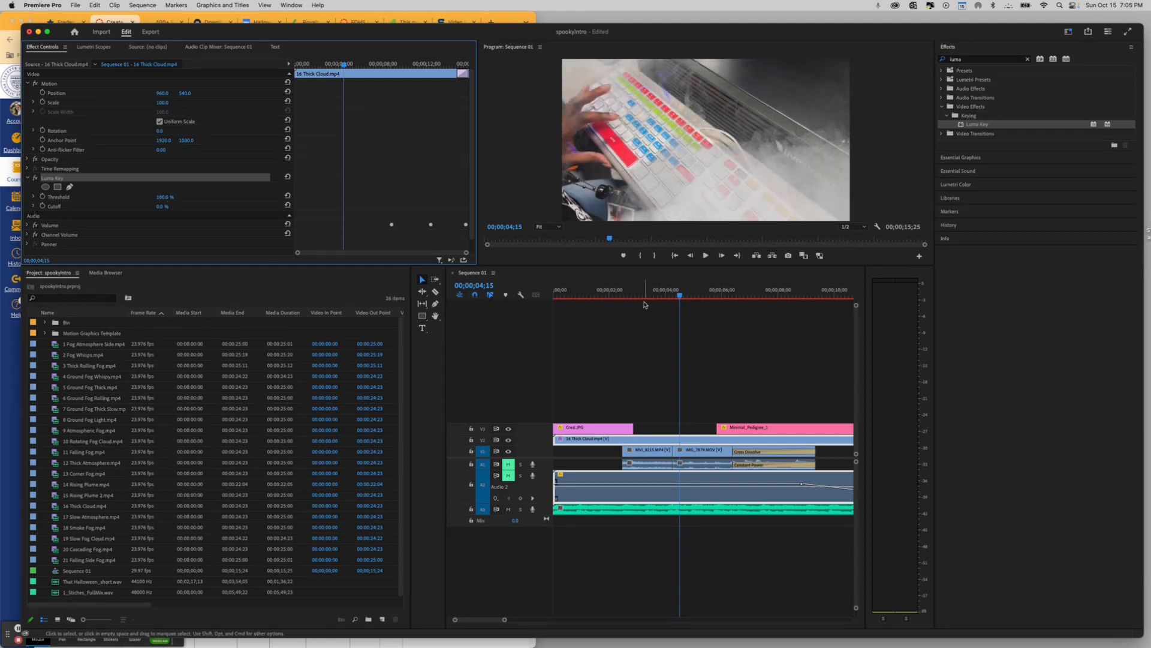
Unmute the first audio track and preview the fog, footage and title around 00;00;07;19, ending at 00;00;06;23.
left_click(697, 297)
left_click_drag(697, 297, 769, 293)
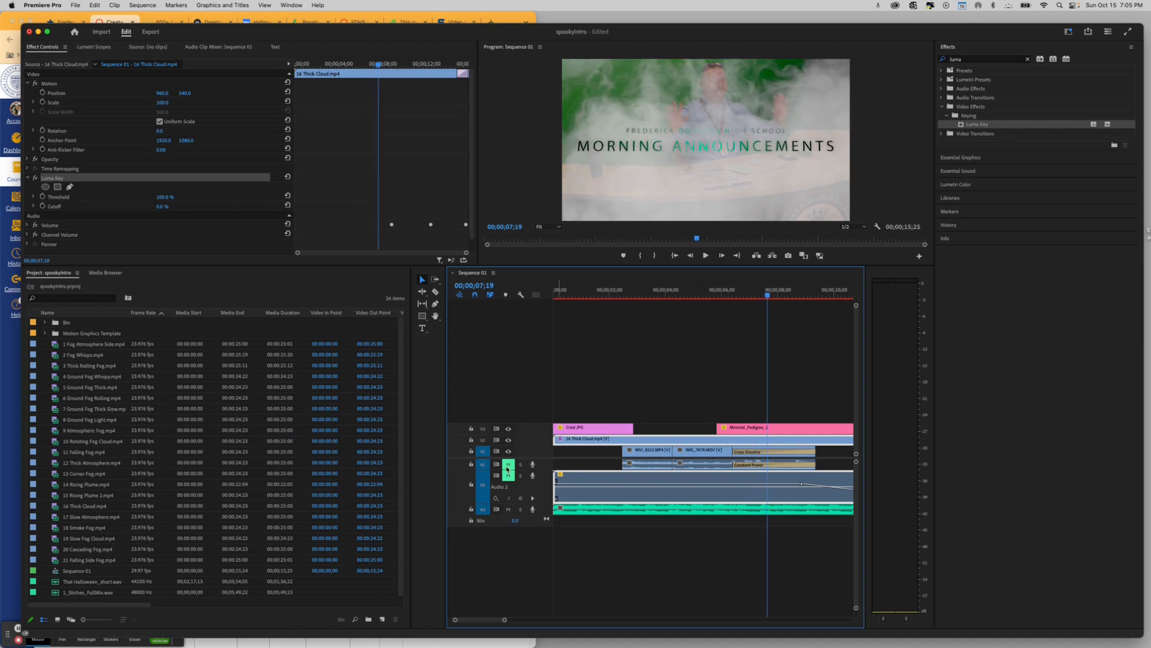
left_click(508, 465)
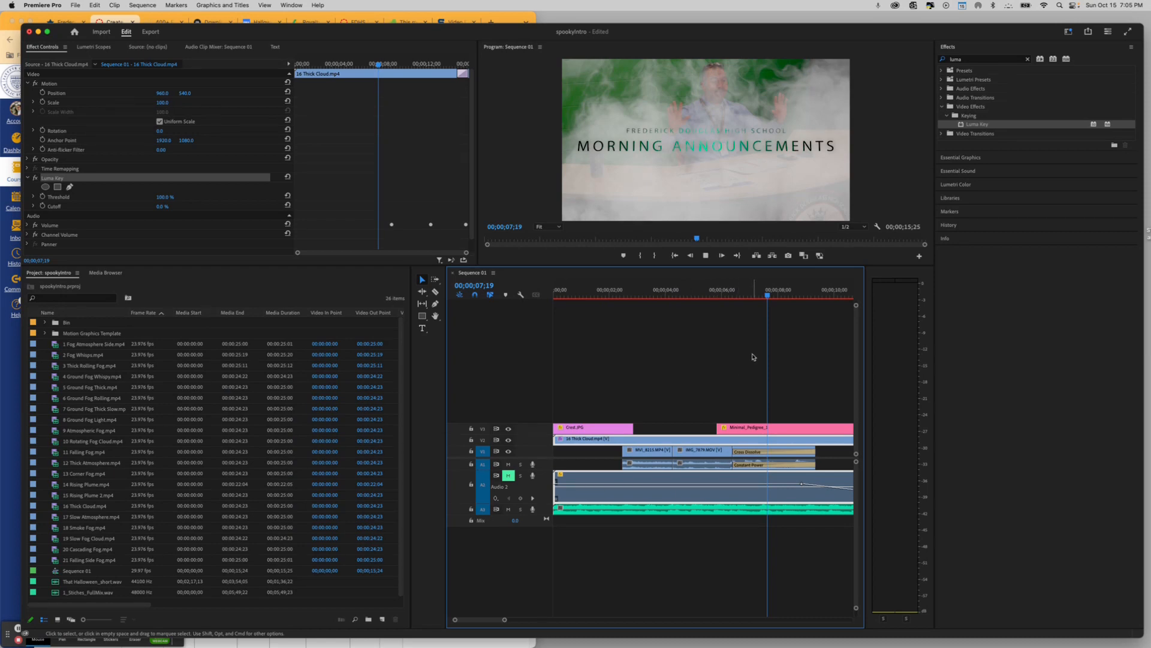
left_click_drag(783, 295, 743, 300)
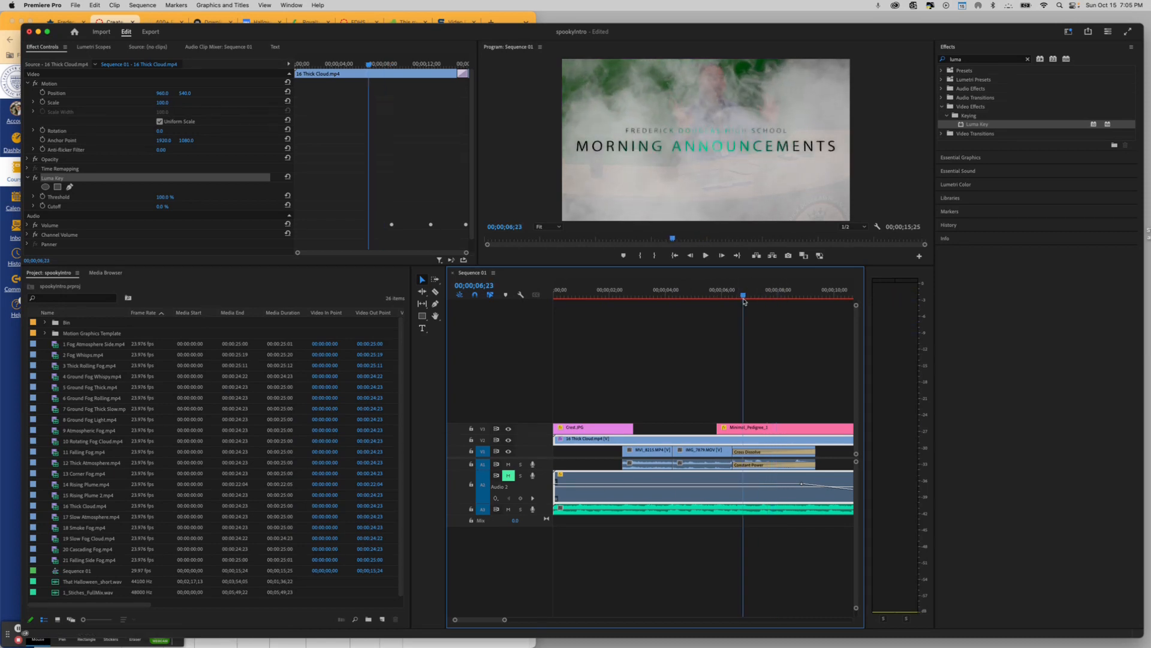
Fit the whole sequence in view, move to 00;00;06;15 and check the duration of the Cross Dissolve on the last footage clip.
left_click_drag(501, 621, 554, 620)
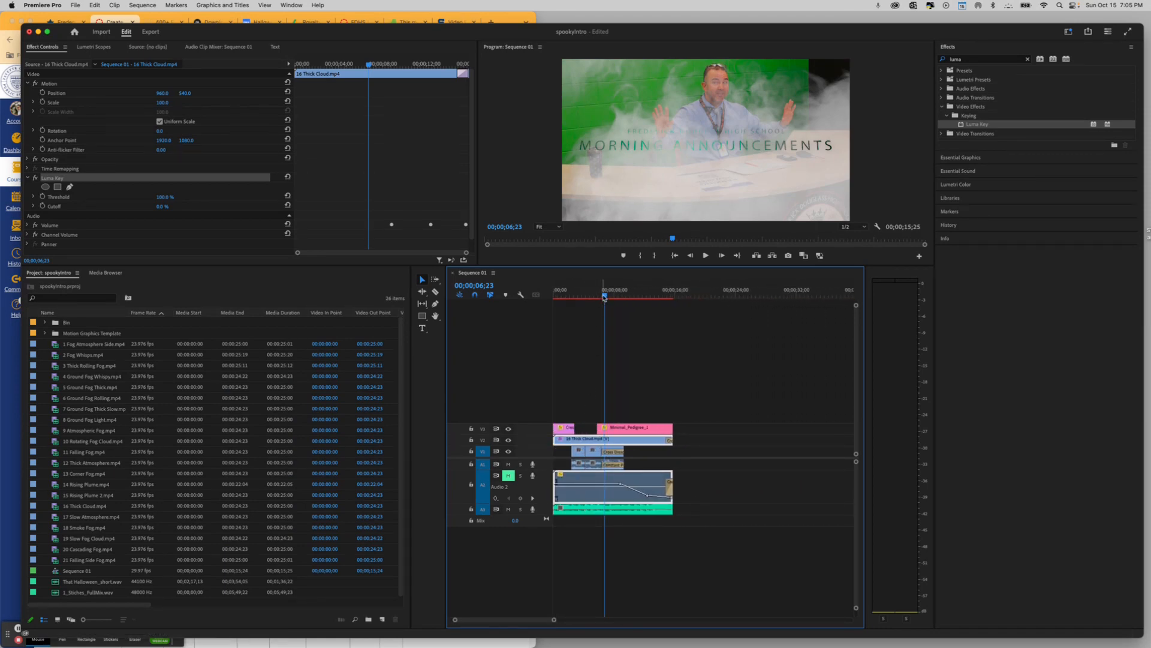
mouse_move(605, 296)
left_mouse_down()
mouse_move(593, 296)
mouse_move(615, 297)
mouse_move(603, 297)
left_mouse_up()
left_click_drag(554, 621, 528, 620)
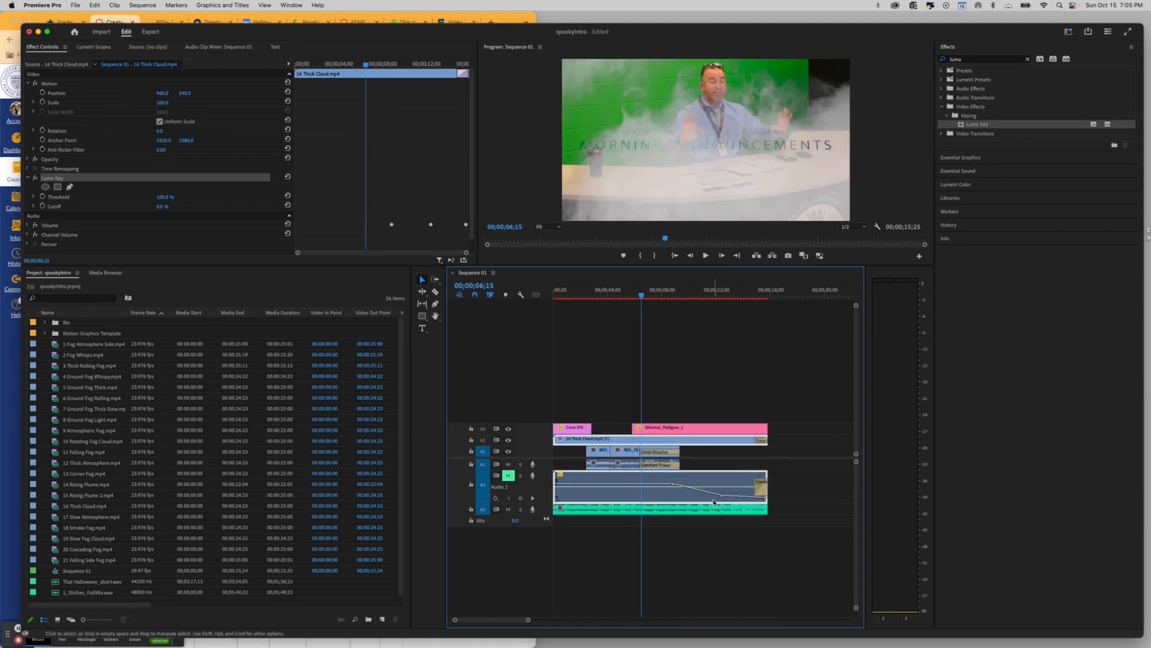
double_click(660, 454)
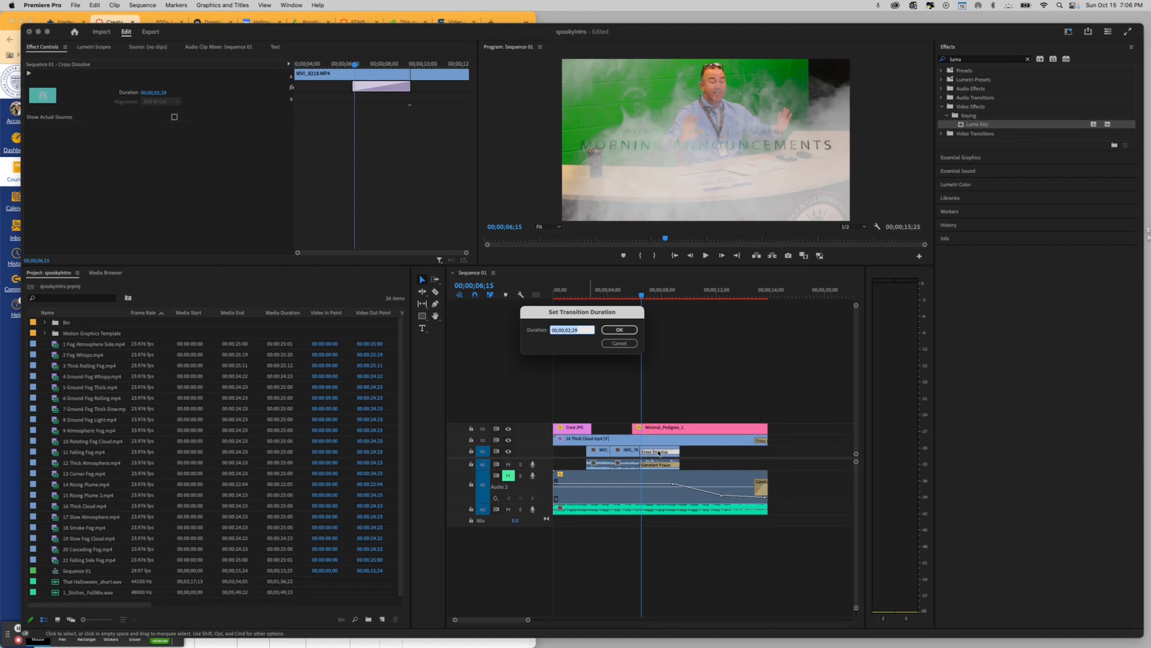
left_click(624, 343)
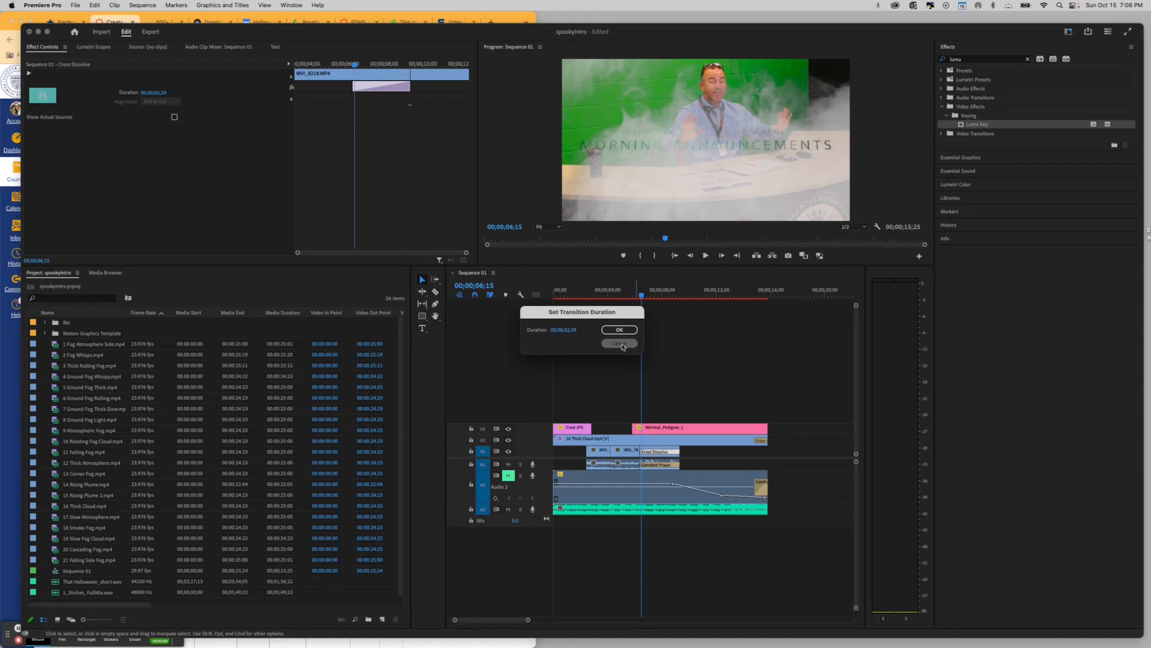
Try to apply the default transitions to the end of the Minimal_Pedigree_1 title clip.
right_click(765, 428)
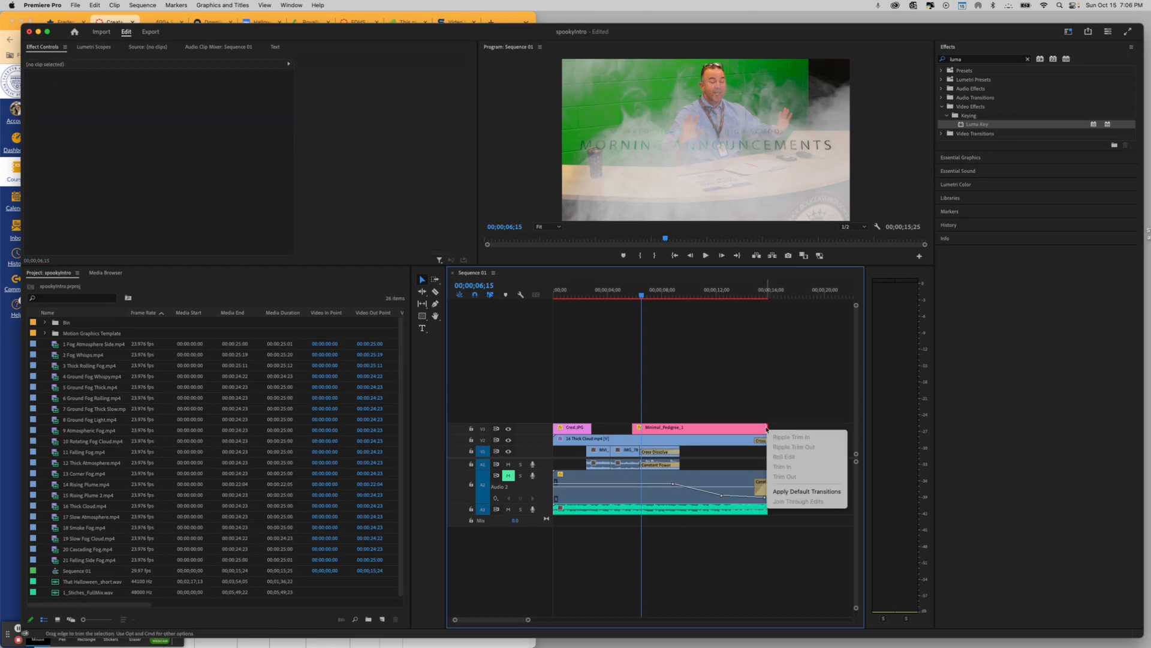
left_click(776, 491)
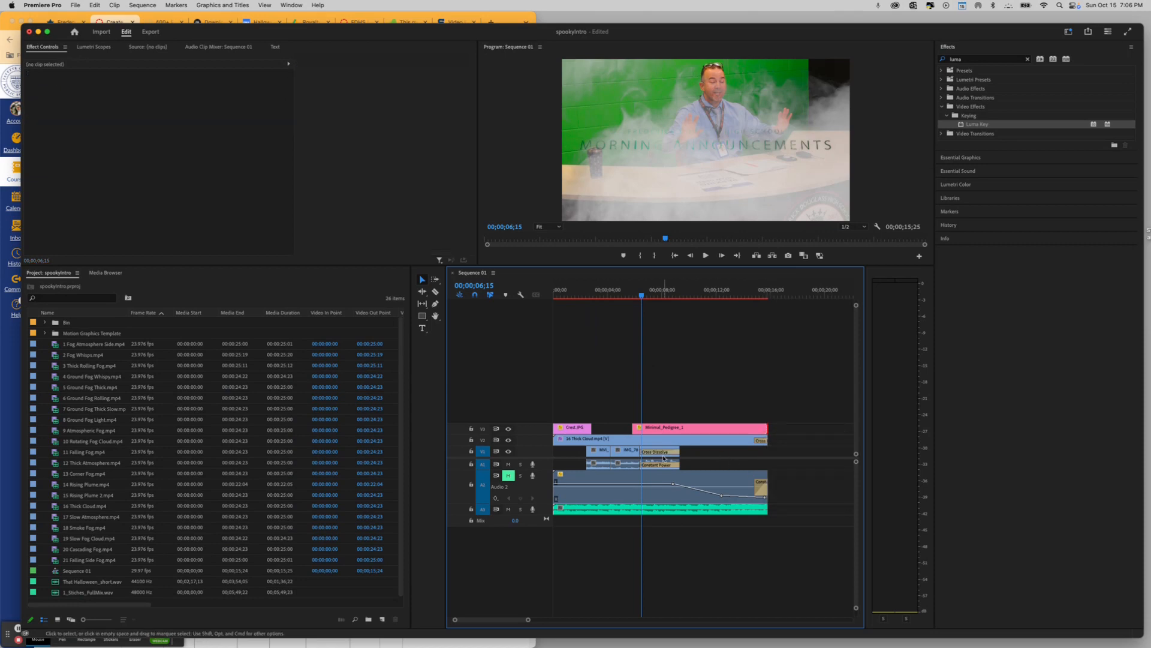
right_click(766, 430)
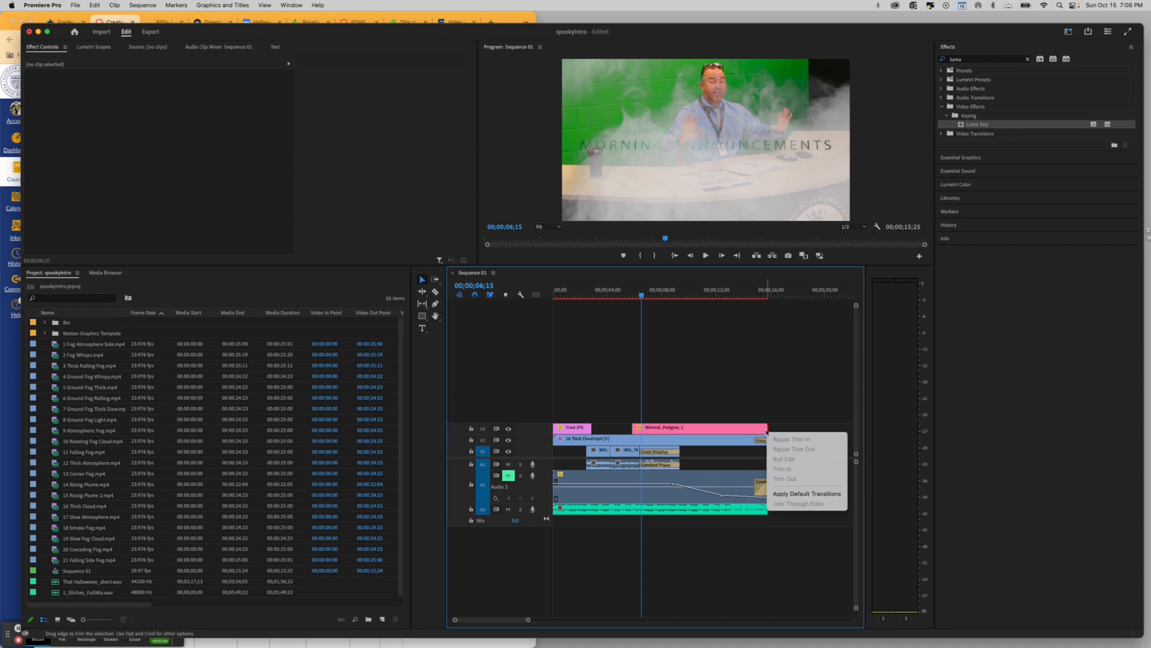
left_click(789, 493)
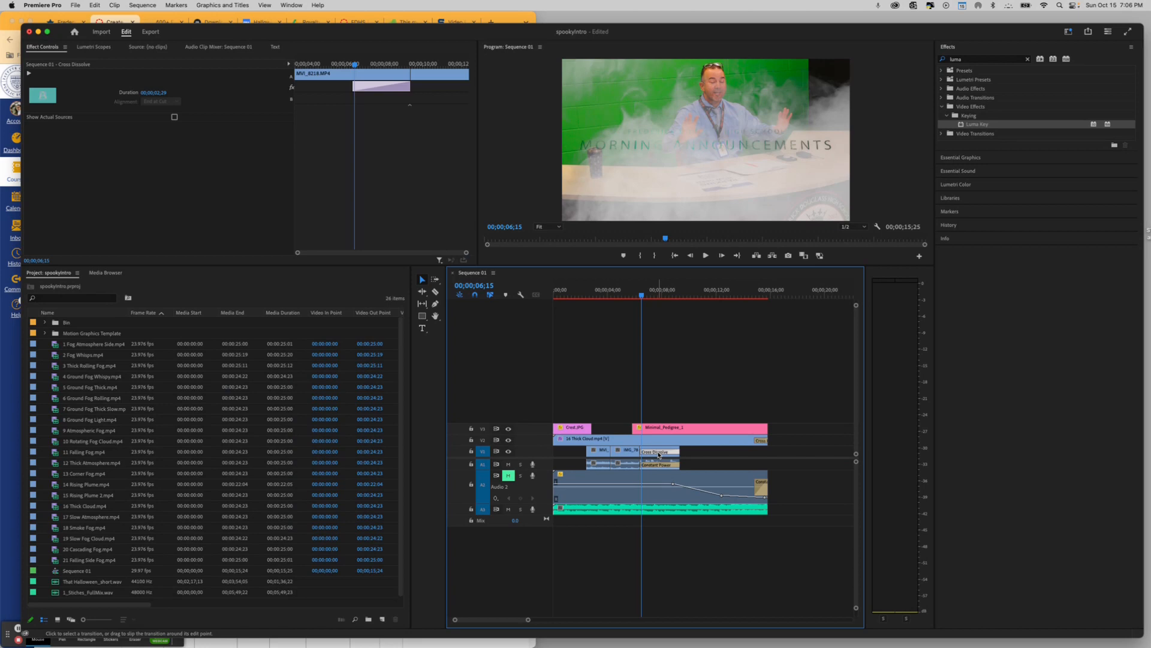
Review and accept the Cross Dissolve's duration setting, and preview the transition into the title up to 00;00;12;09.
double_click(659, 455)
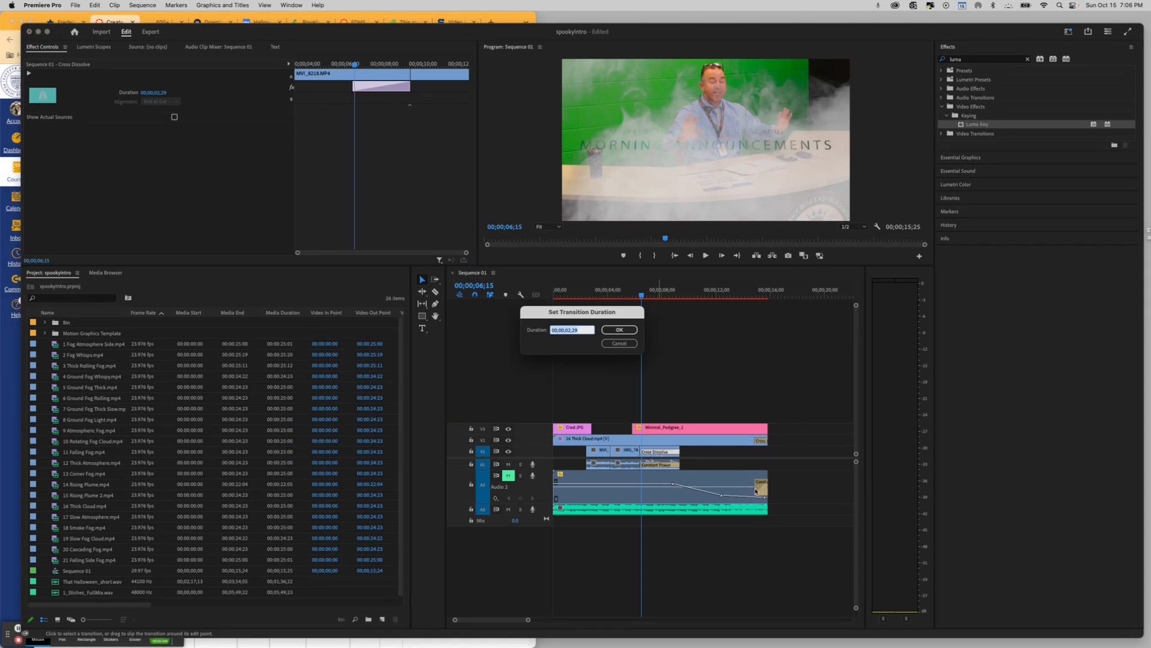
left_click(569, 330)
left_click(618, 330)
left_click(618, 330)
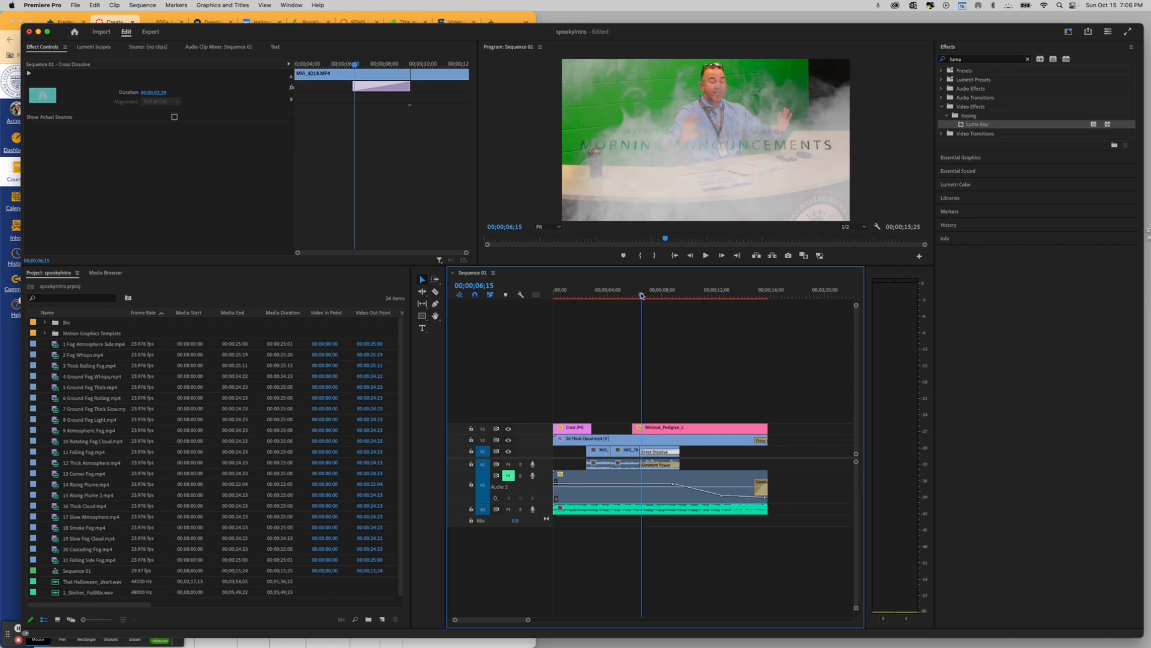
left_click_drag(641, 295, 720, 298)
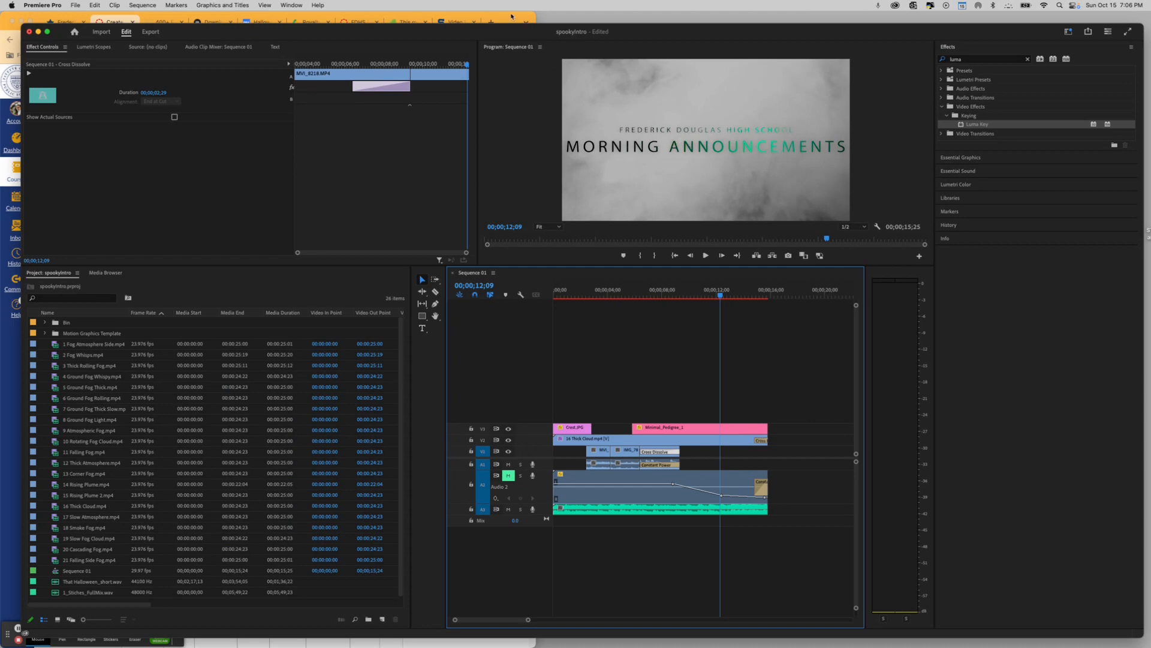
Switch to Chrome and examine the fog overlays and Free Horror Trailer Titles in PremiumBeat's article on Halloween-themed assets.
left_click(512, 17)
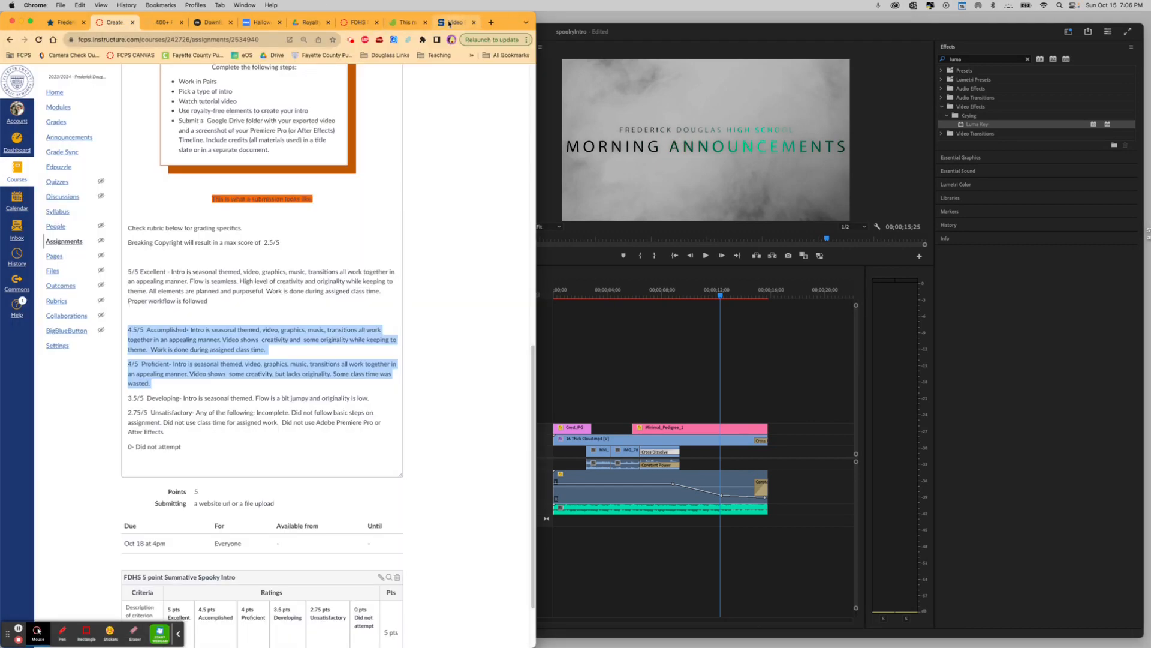
left_click(211, 22)
left_click(160, 23)
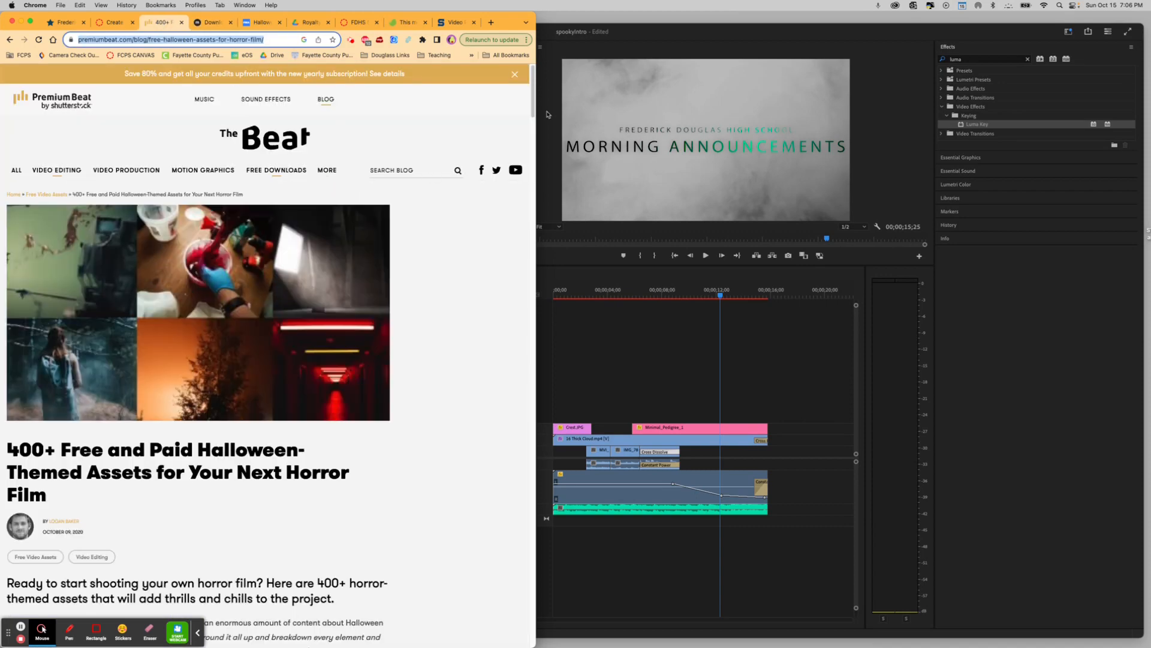
left_click_drag(535, 113, 539, 212)
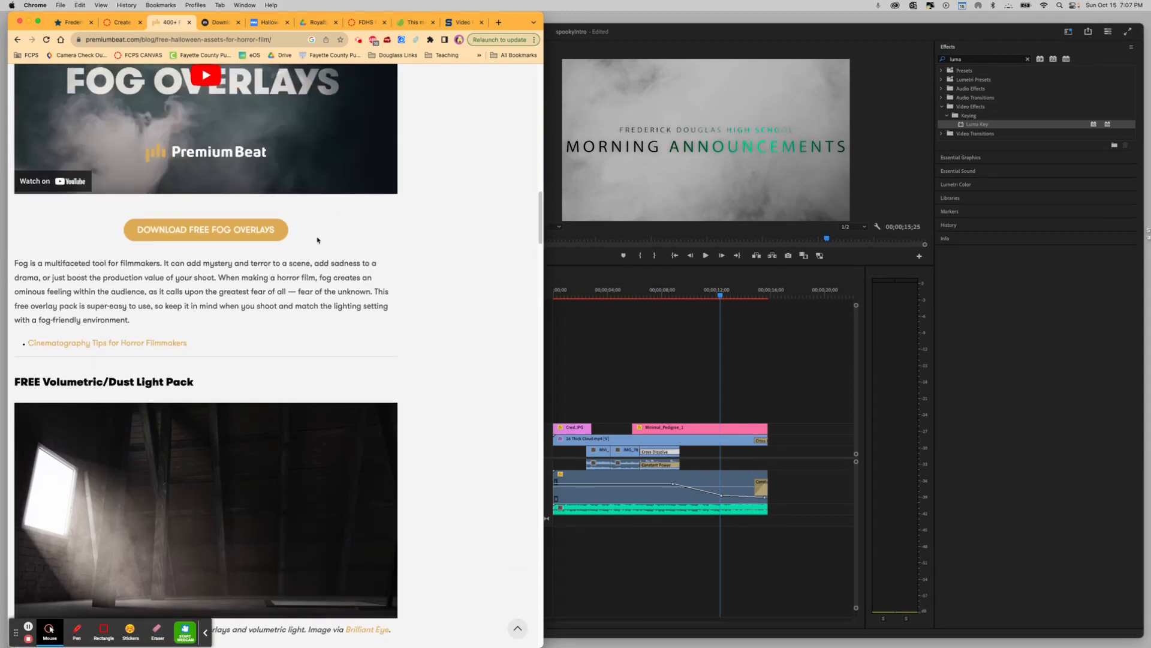
left_click(540, 222)
left_click_drag(539, 222, 540, 283)
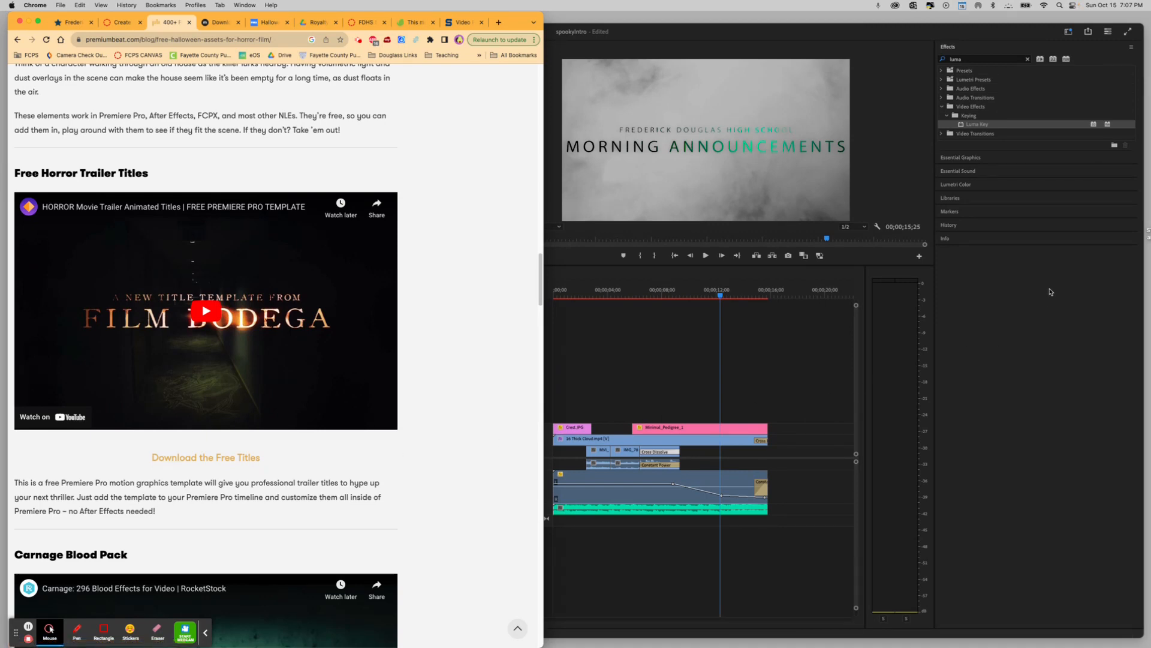
Switch to Premiere Pro, select the Minimal_Pedigree_1 title clip and change to the Captions and Graphics workspace.
left_click(735, 428)
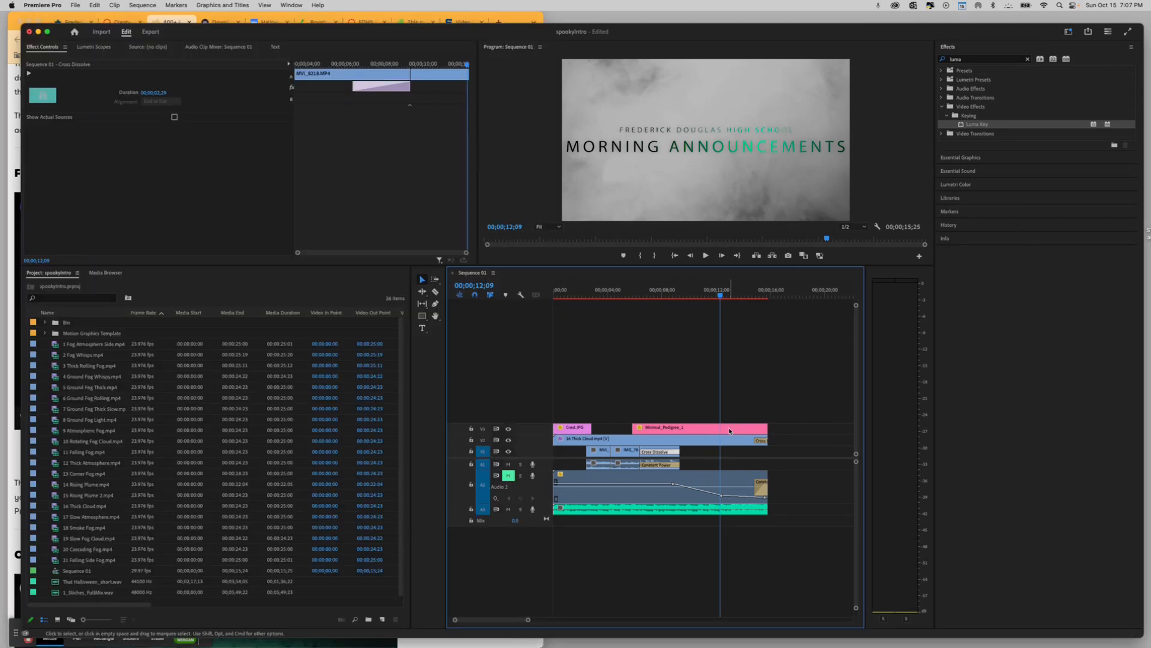
left_click(737, 430)
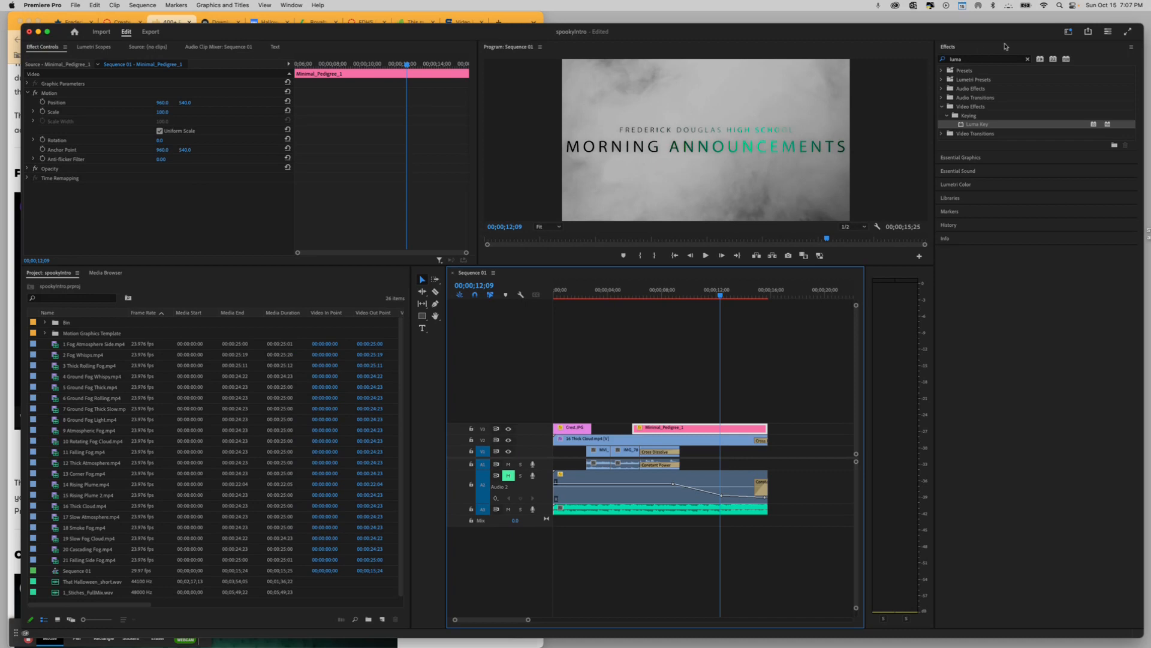
left_click(1068, 31)
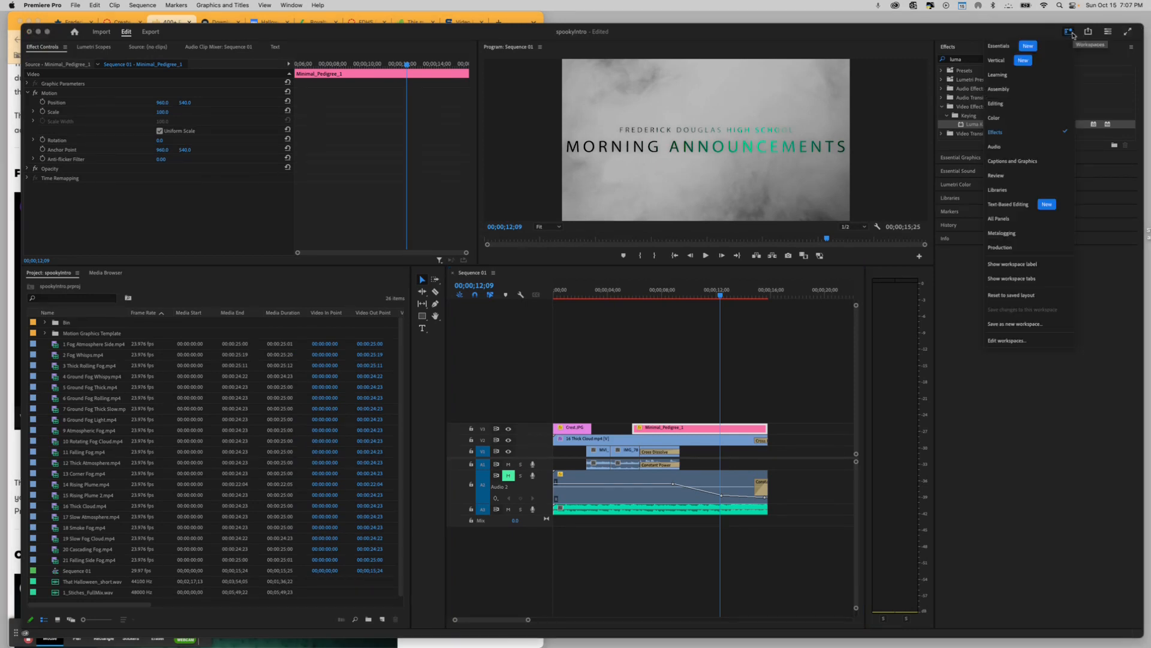
left_click(1047, 175)
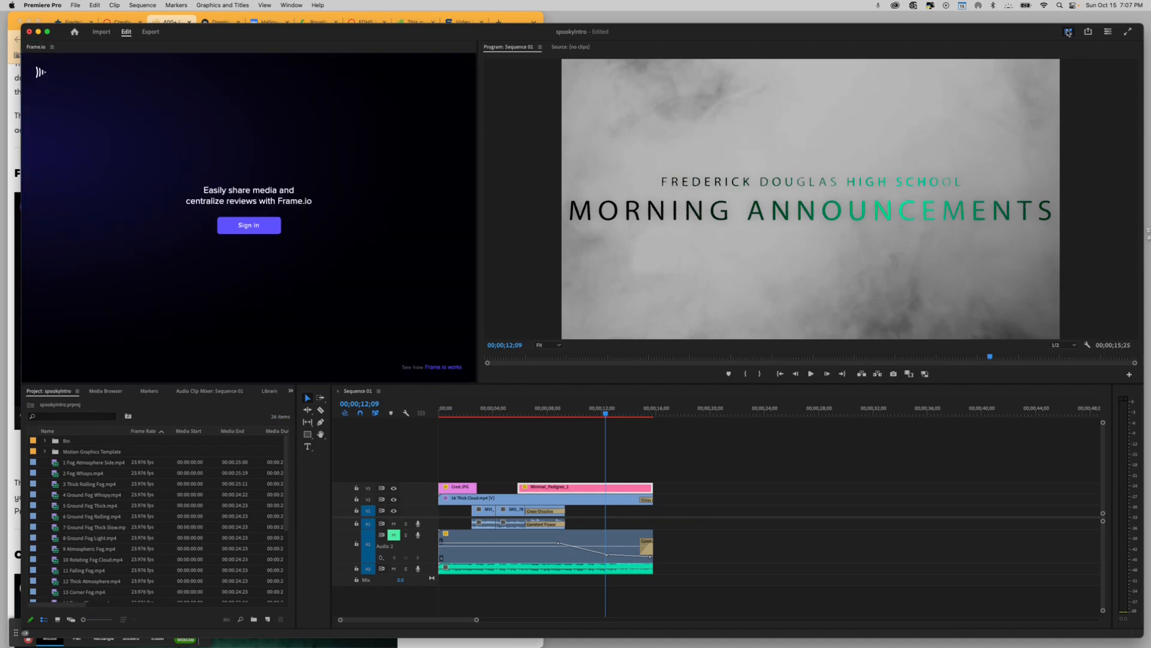
left_click(1068, 32)
left_click(1065, 161)
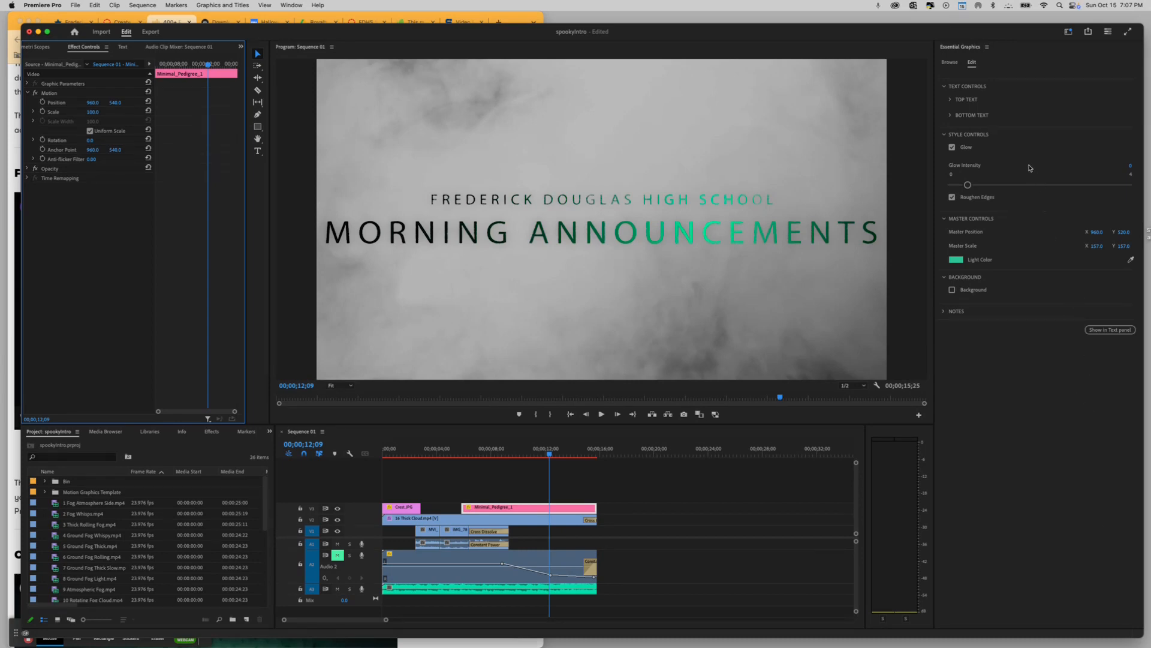
Browse the graphics templates and start installing Minimal_Pedigree_1.mogrt from the FilmBodega_HorrorTitles folder, cancelling before it is imported.
left_click(947, 65)
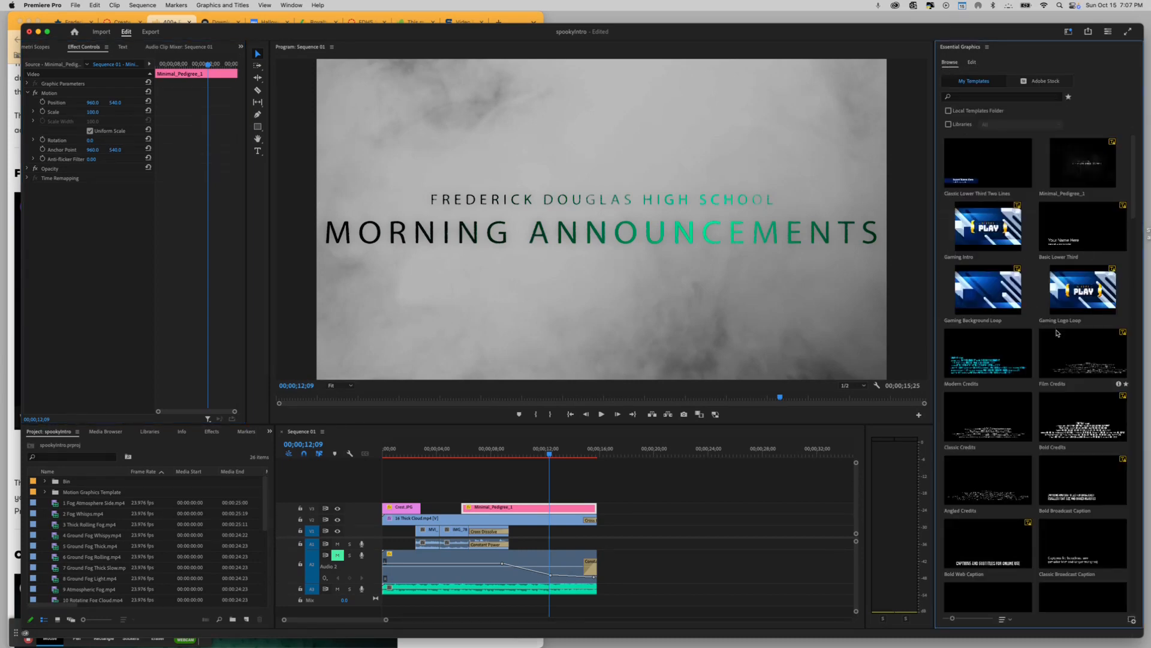
left_click(1133, 622)
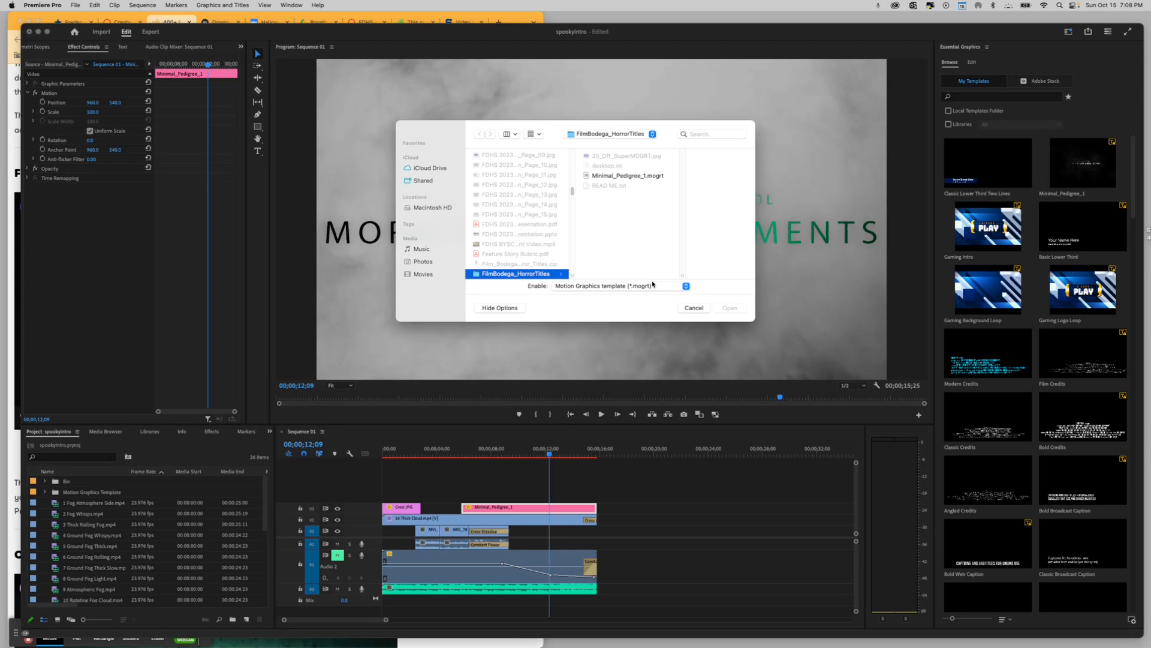
left_click(611, 177)
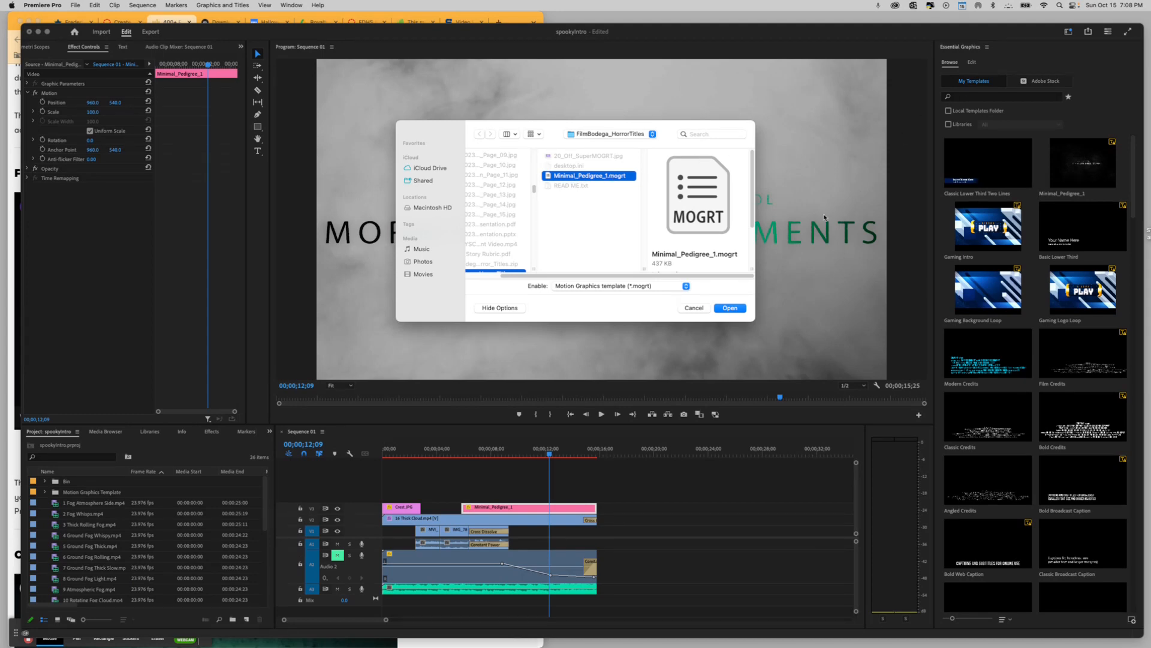
left_click(695, 308)
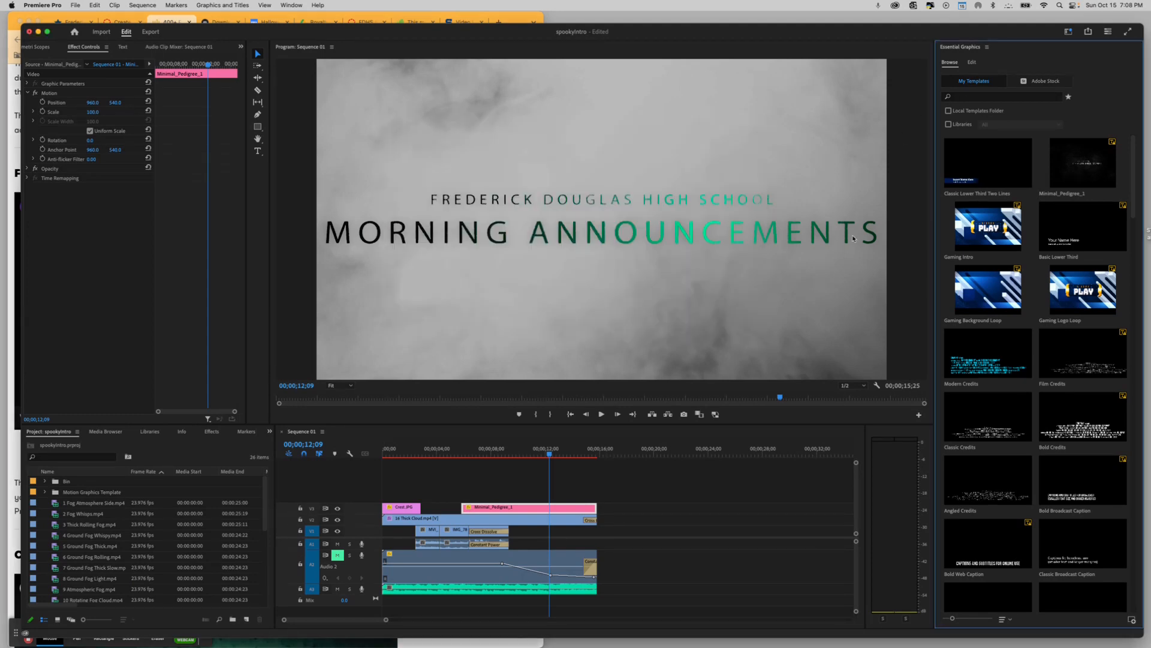
Search the graphics templates for minimal_pedigree_1.
left_click(966, 97)
type("mi")
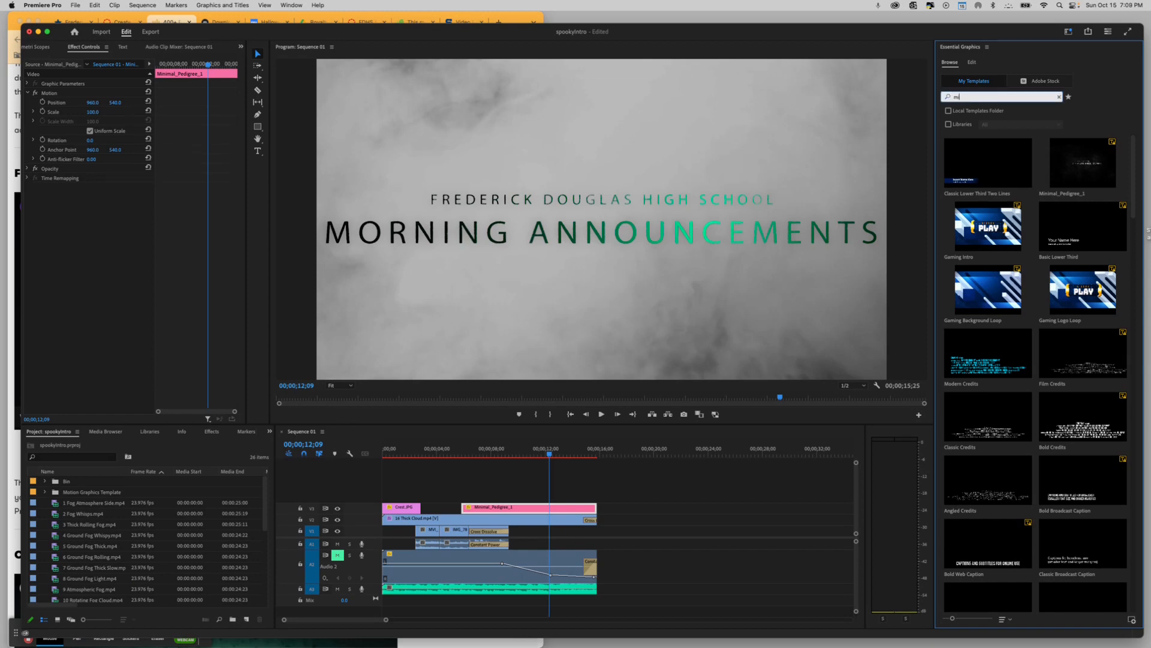
type("n")
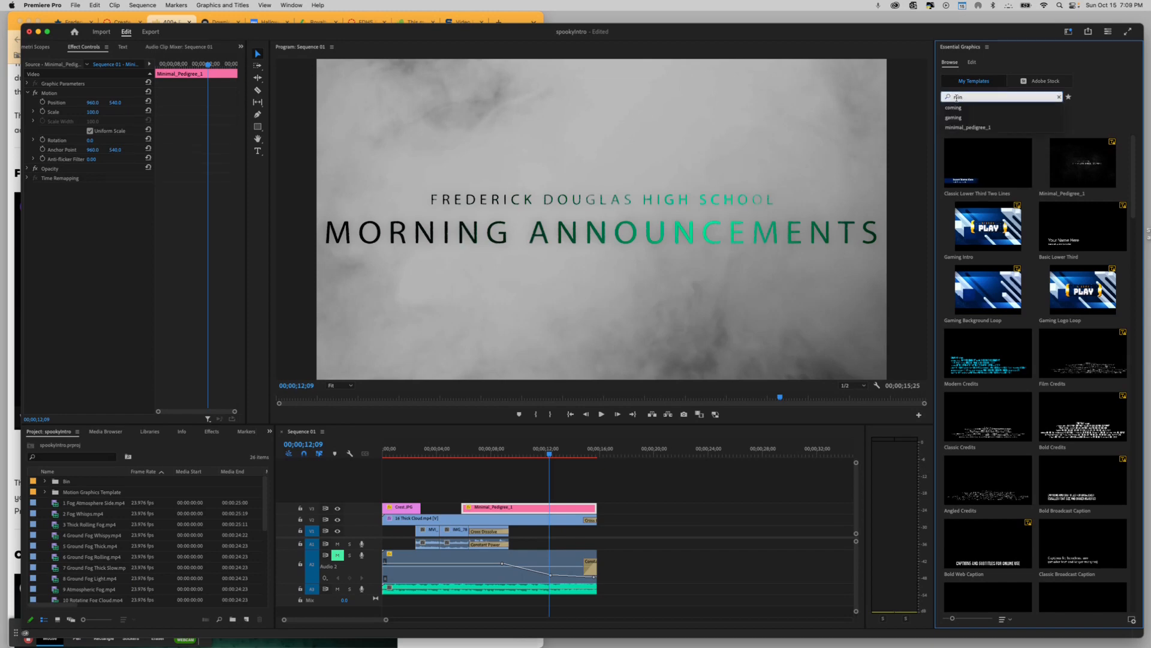
left_click(967, 118)
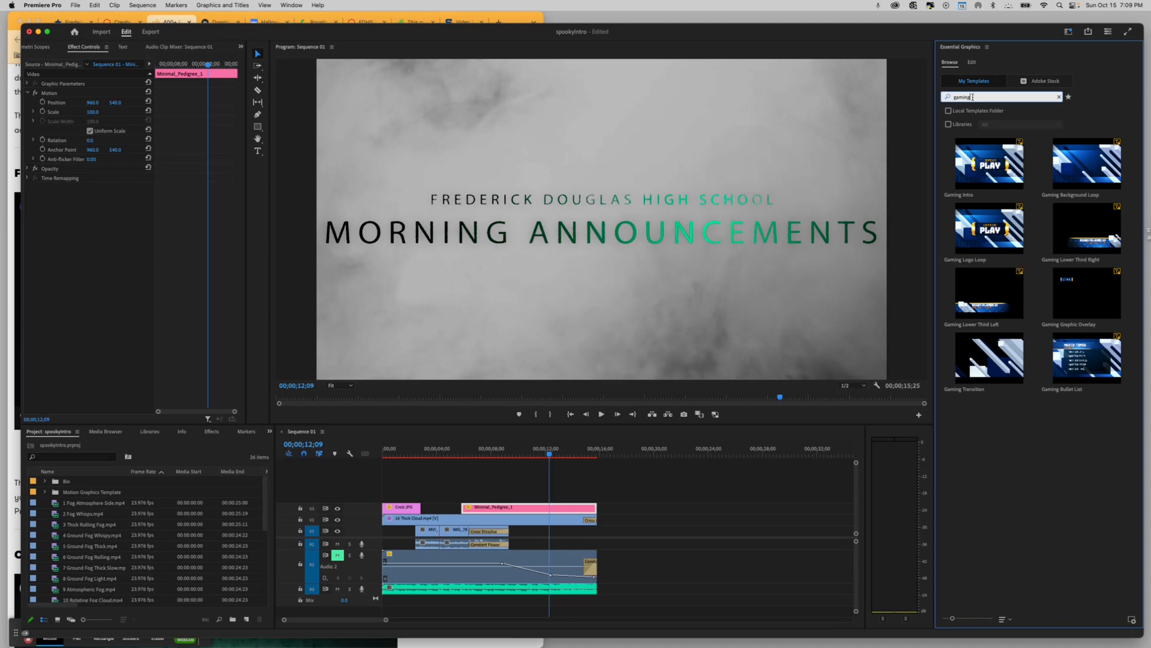
double_click(973, 98)
type("min")
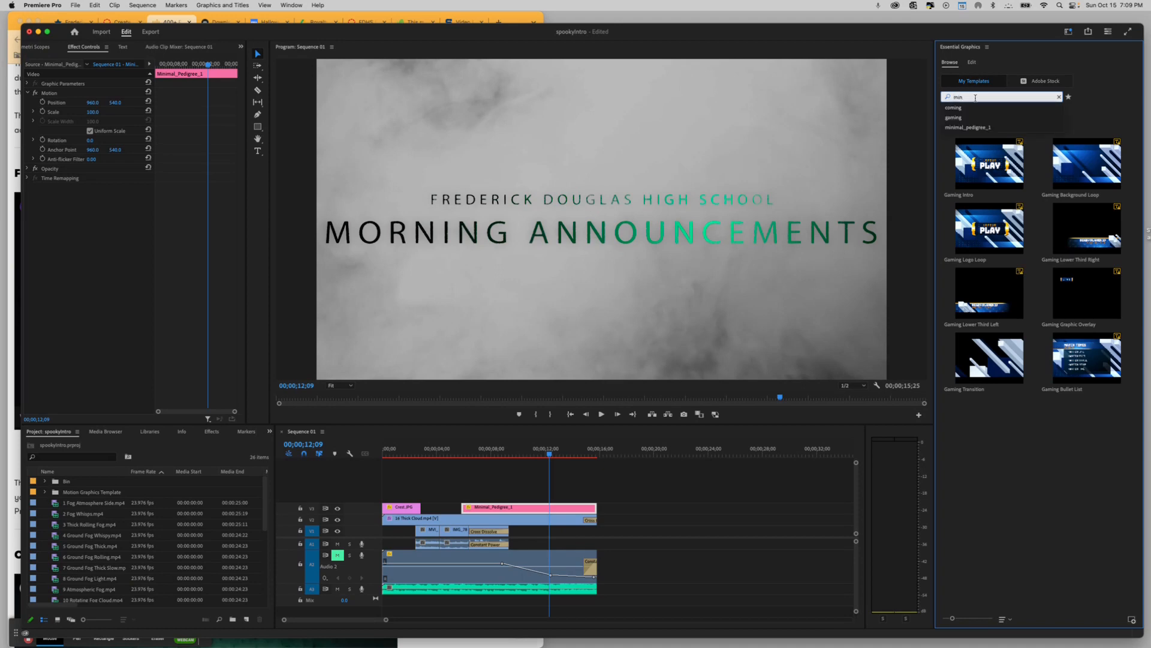
left_click(979, 127)
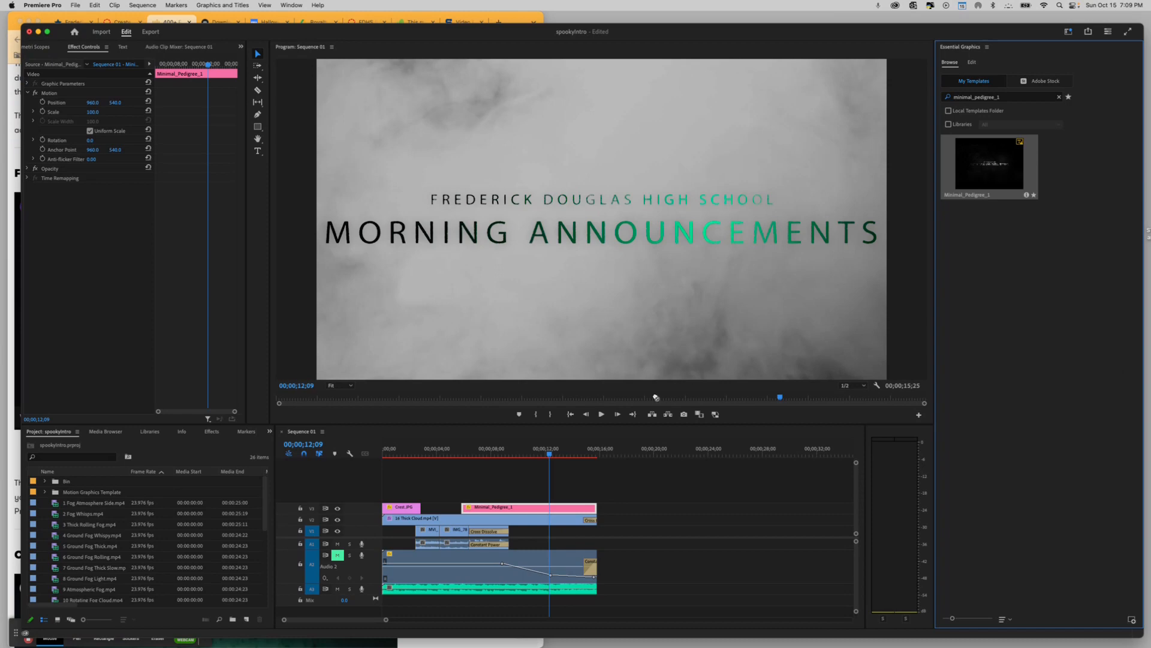
Place a second Minimal_Pedigree_1 template clip on V3 after the existing title, and delete it.
left_click_drag(656, 397, 615, 508)
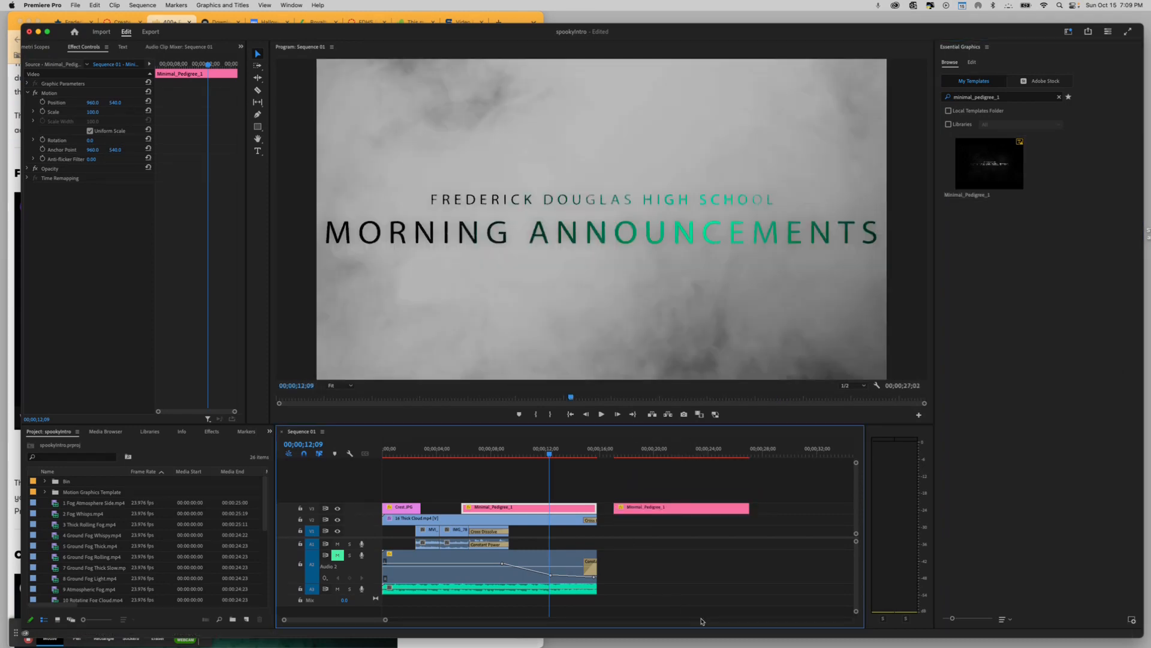
left_click(678, 509)
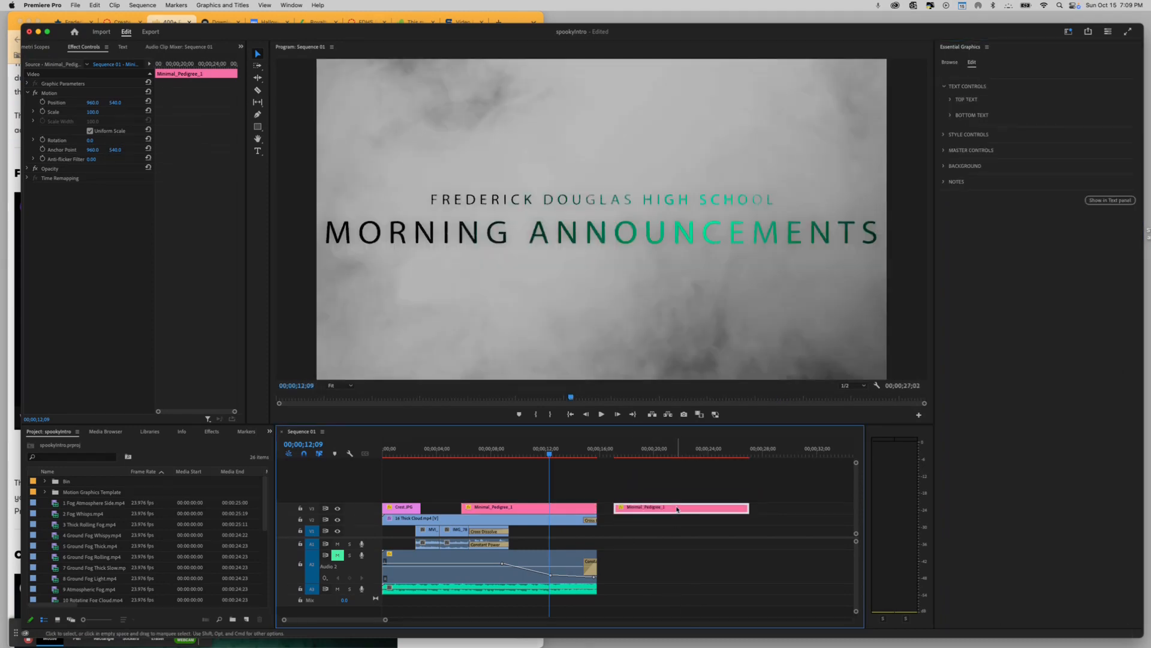
key("Delete")
Select the existing Minimal_Pedigree_1 title and try changing its Light Color, starting with an orange hue.
left_click(558, 512)
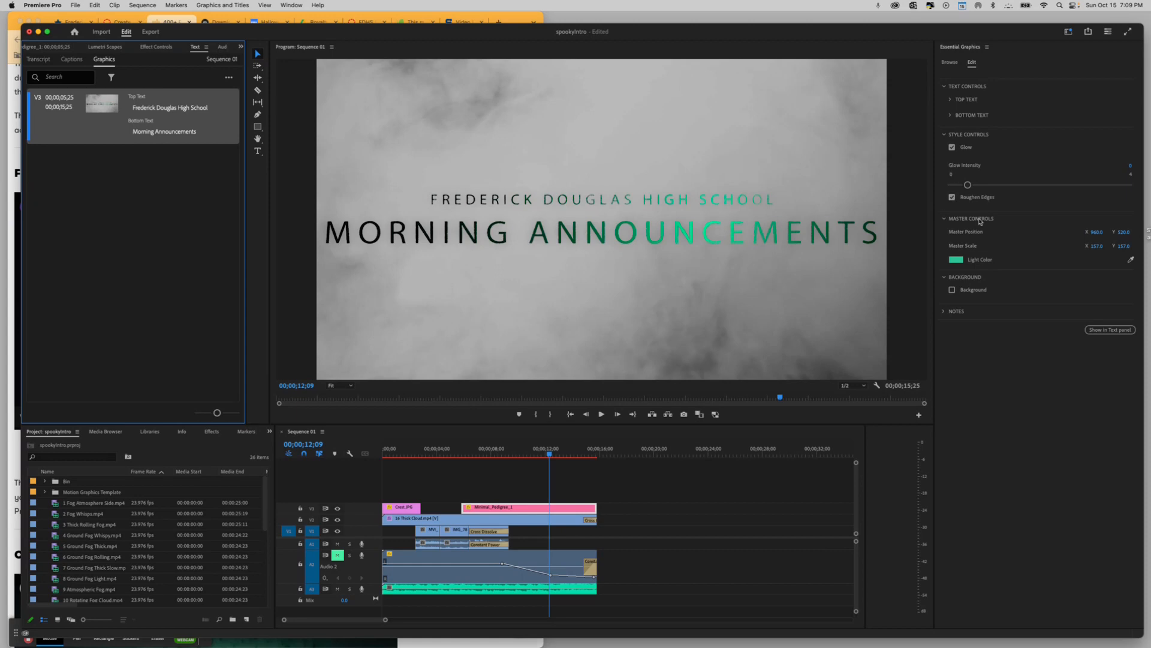
left_click(957, 260)
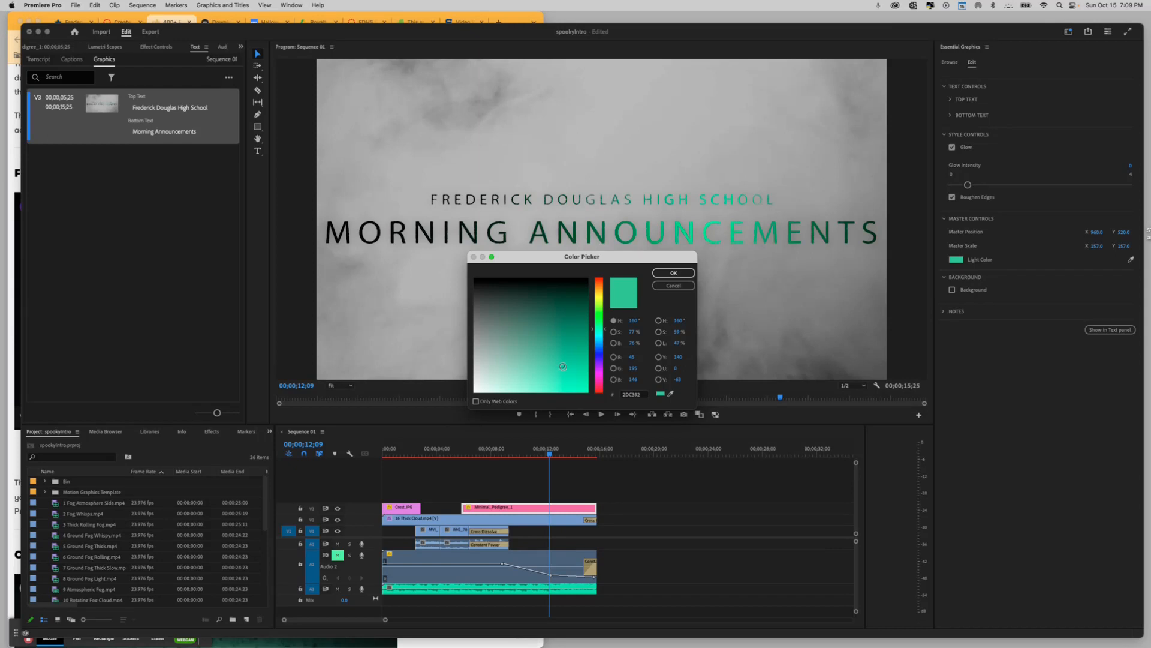
left_click_drag(603, 333, 604, 289)
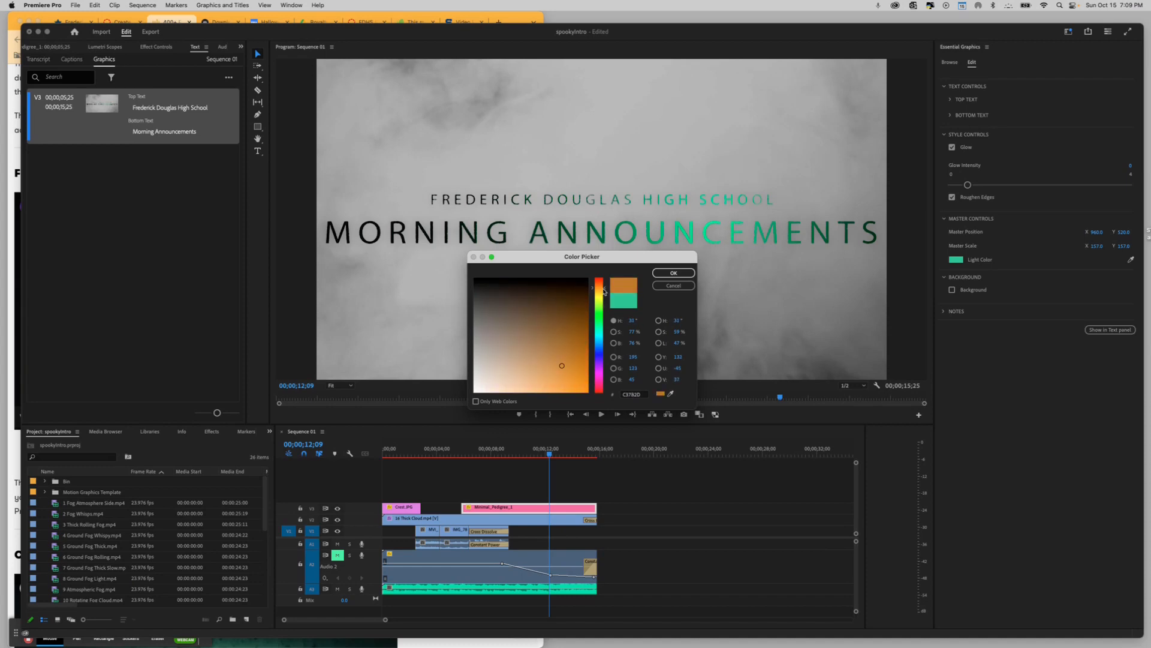
left_click_drag(561, 372, 561, 361)
mouse_move(555, 347)
left_mouse_down()
mouse_move(549, 334)
mouse_move(549, 357)
mouse_move(582, 384)
mouse_move(555, 382)
left_mouse_up()
left_click(673, 273)
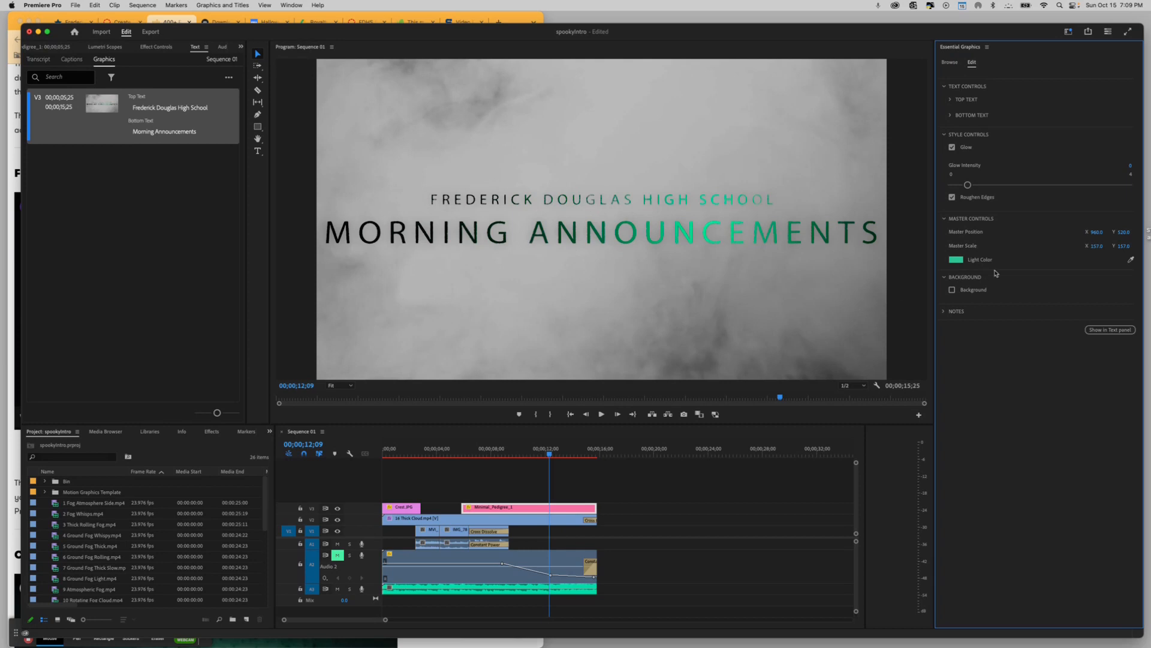
Toggle the title's Background on and off, look into the Top Text controls, and toggle Glow off and on.
left_click(952, 290)
left_click(951, 290)
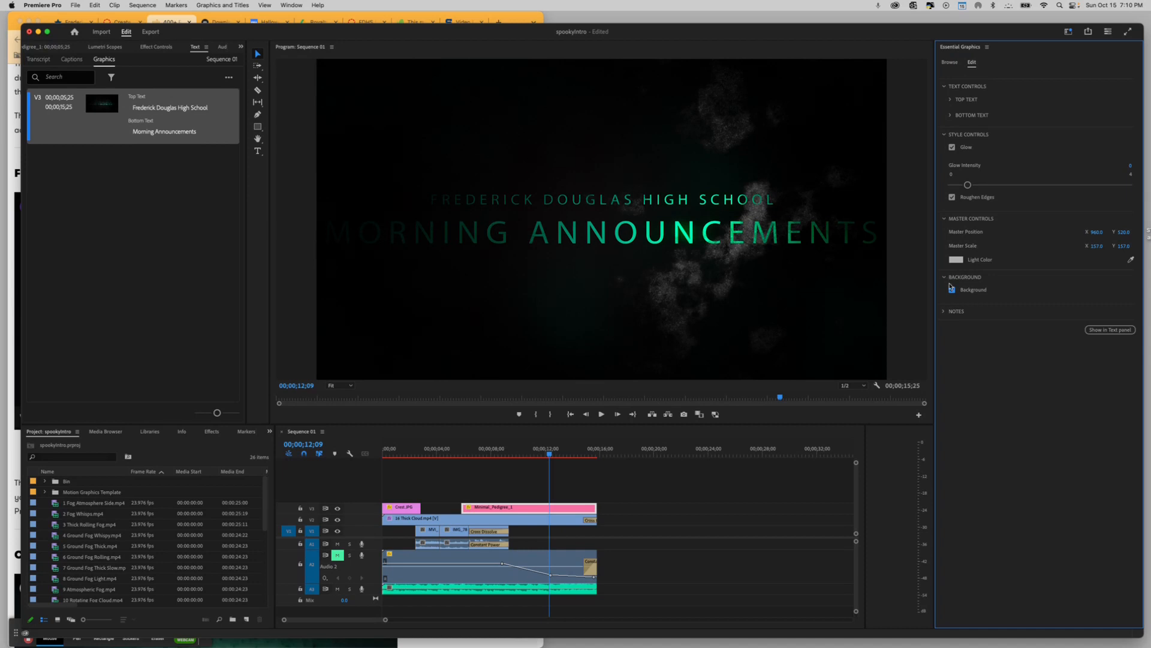
left_click(952, 288)
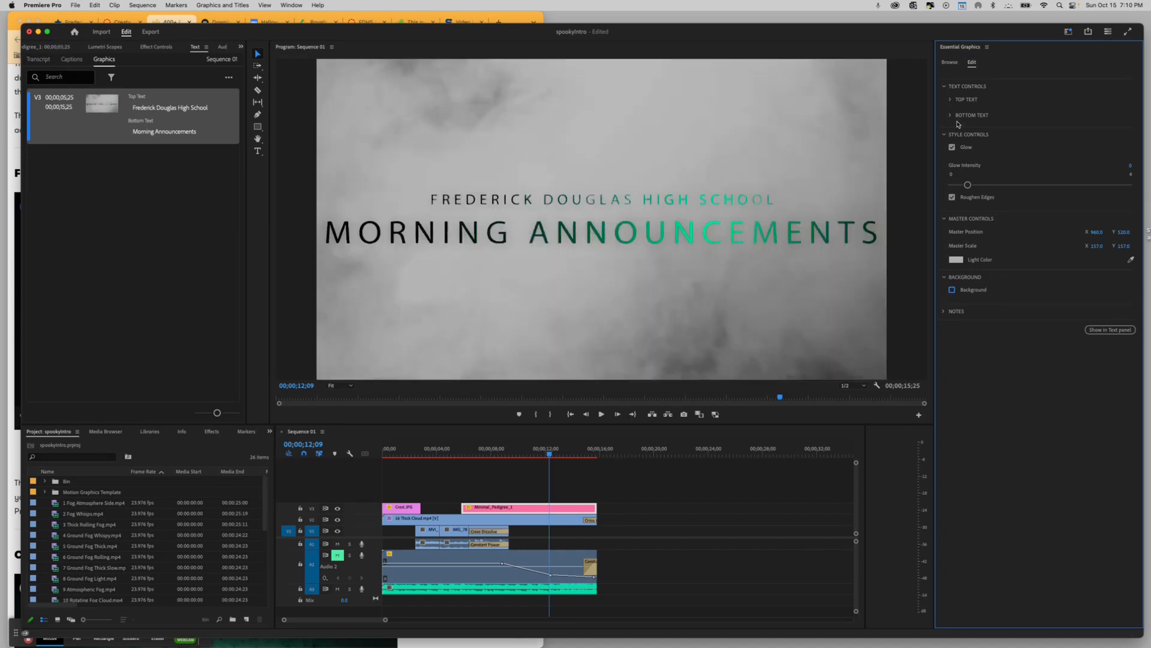
left_click(950, 100)
left_click(950, 100)
left_click(953, 149)
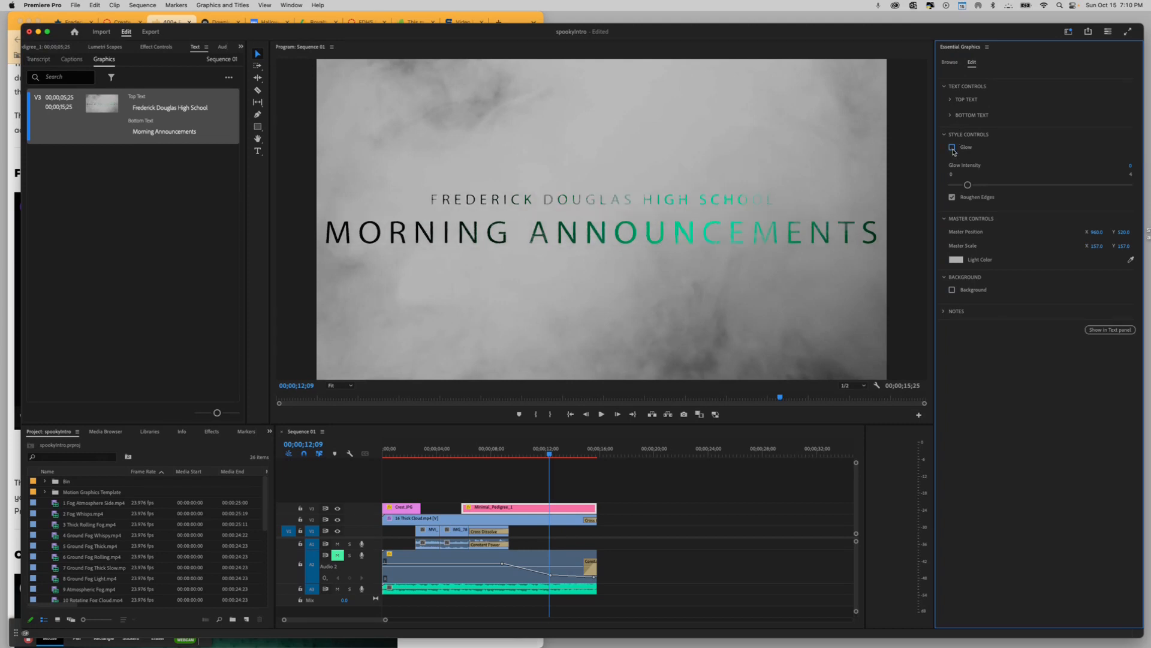
left_click(953, 149)
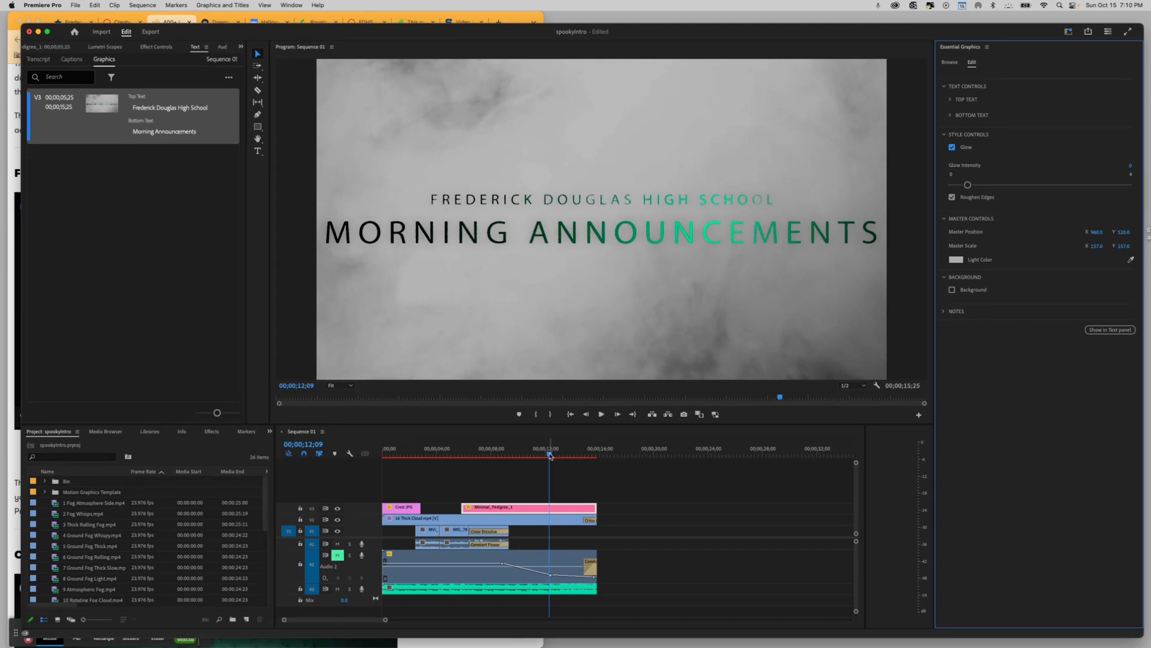
Move the playhead to 00;00;09;19, deselect the clips and render the sequence's effects from In to Out.
left_click_drag(562, 453, 513, 454)
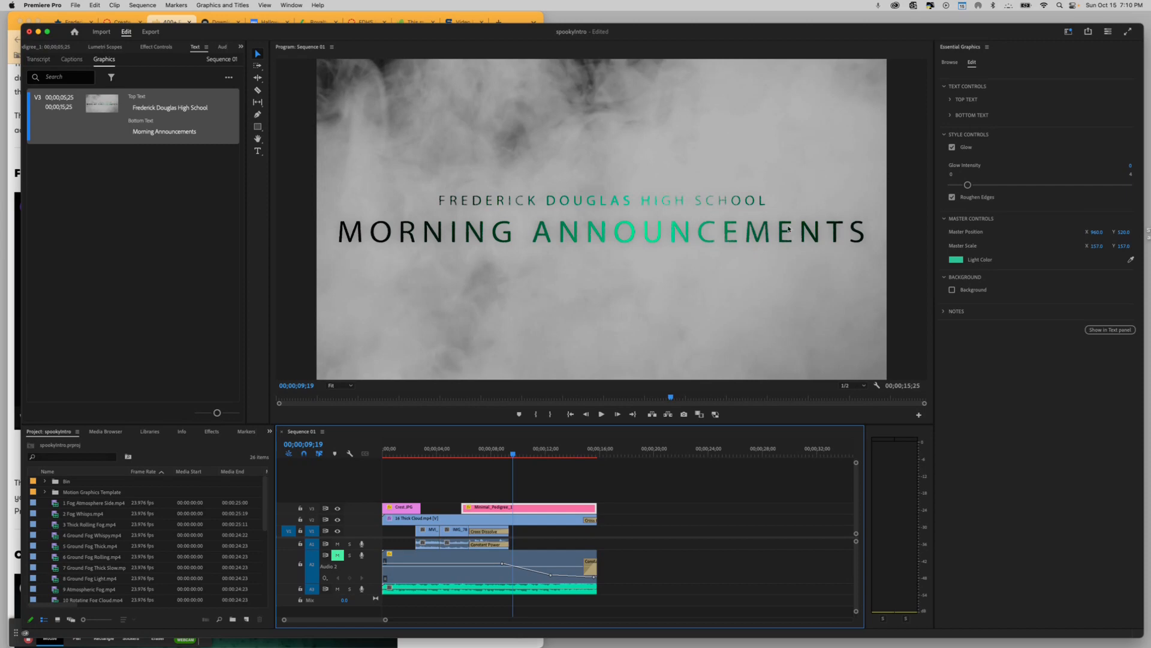
left_click(547, 470)
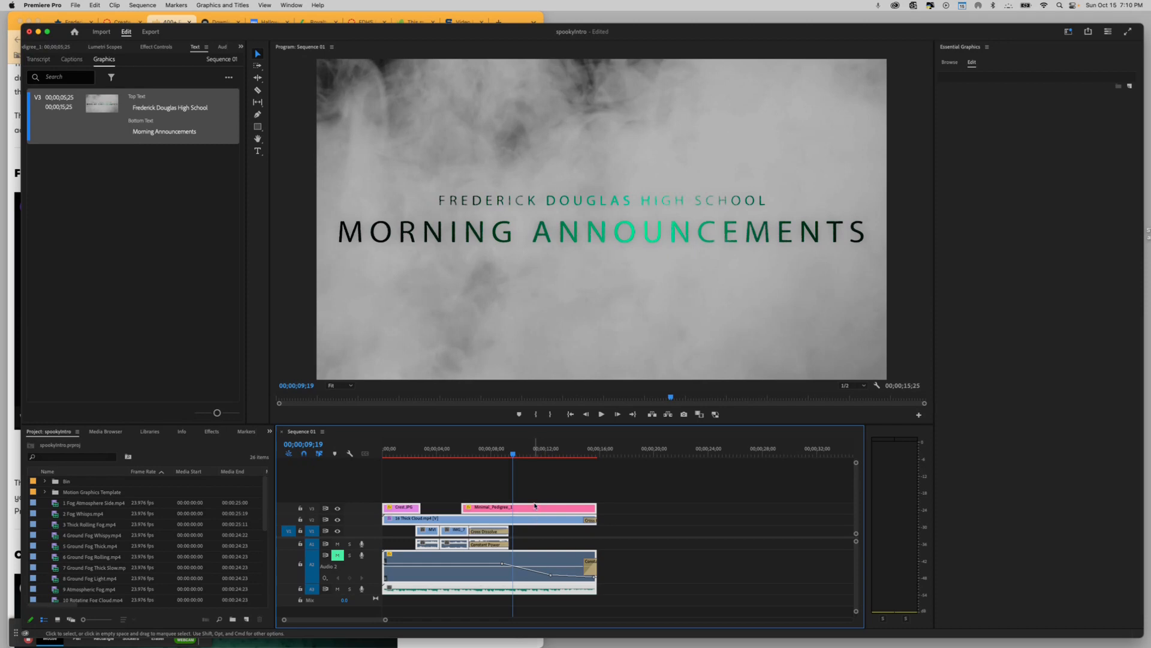
left_click(536, 487)
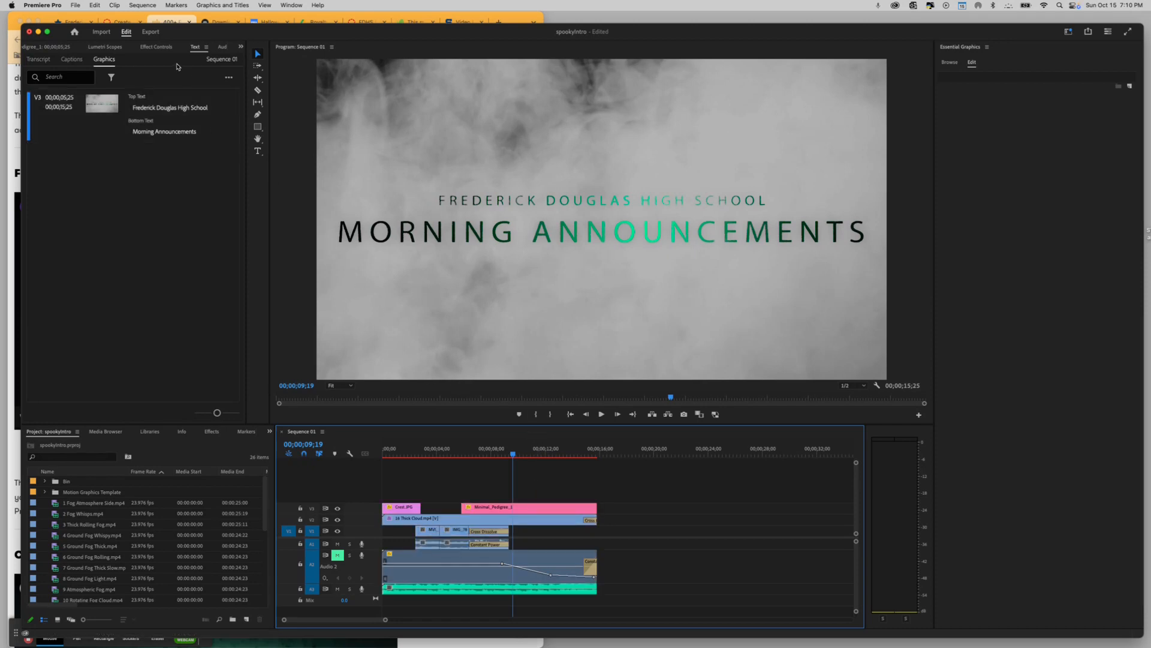
left_click(143, 5)
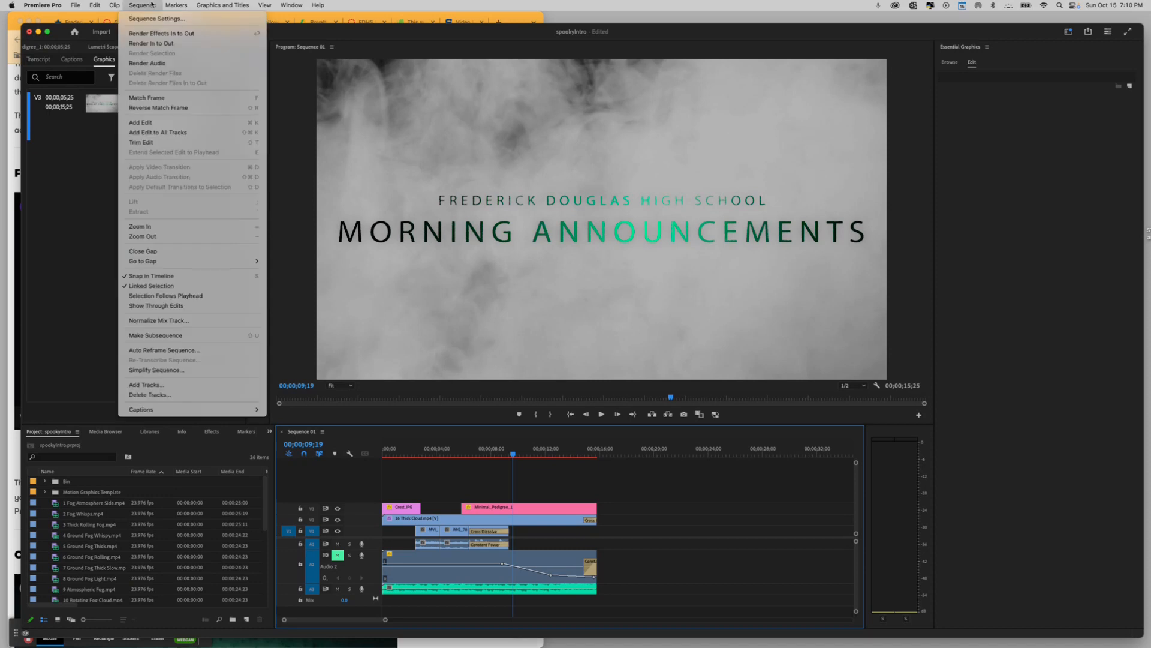
left_click(178, 34)
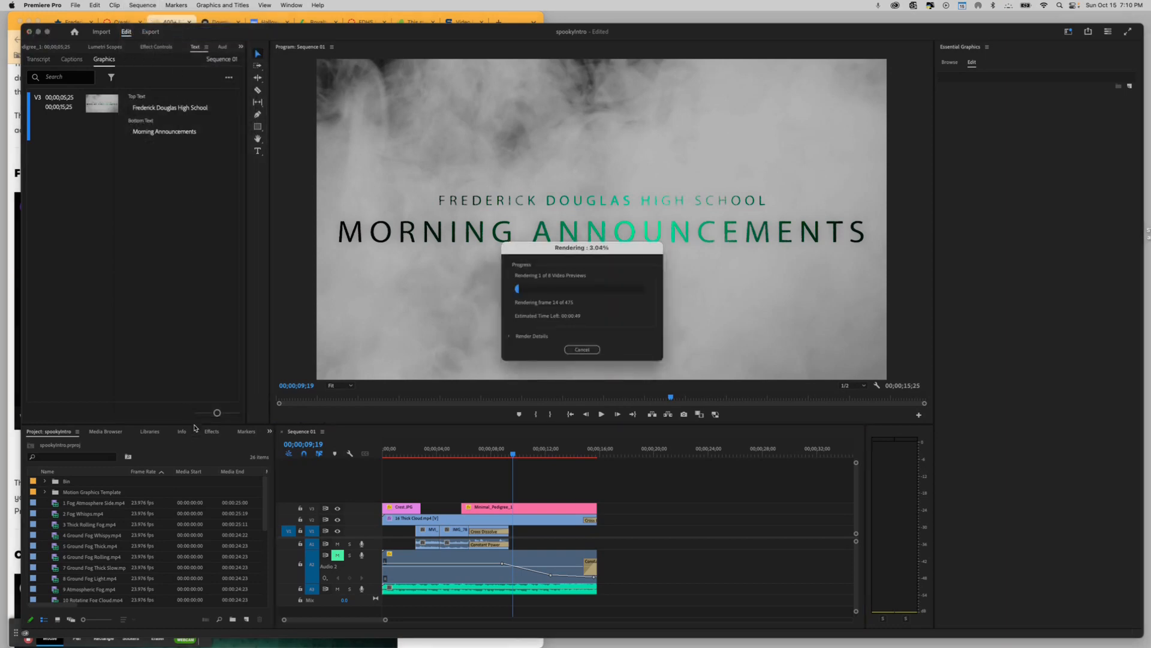
left_click(51, 642)
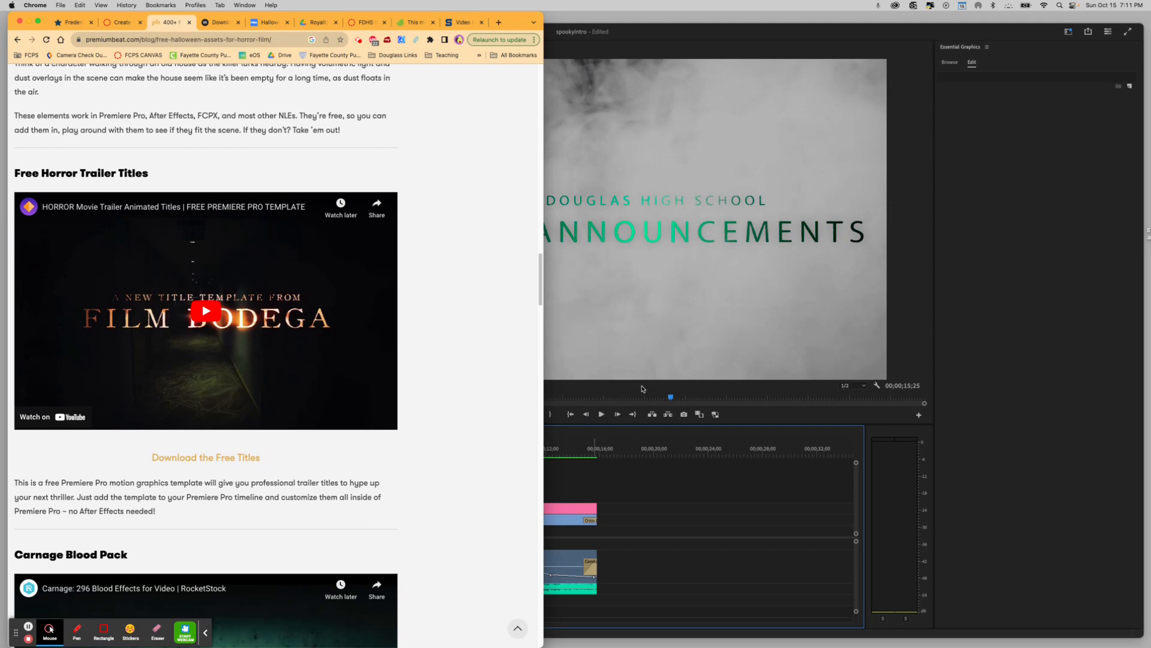
left_click(586, 440)
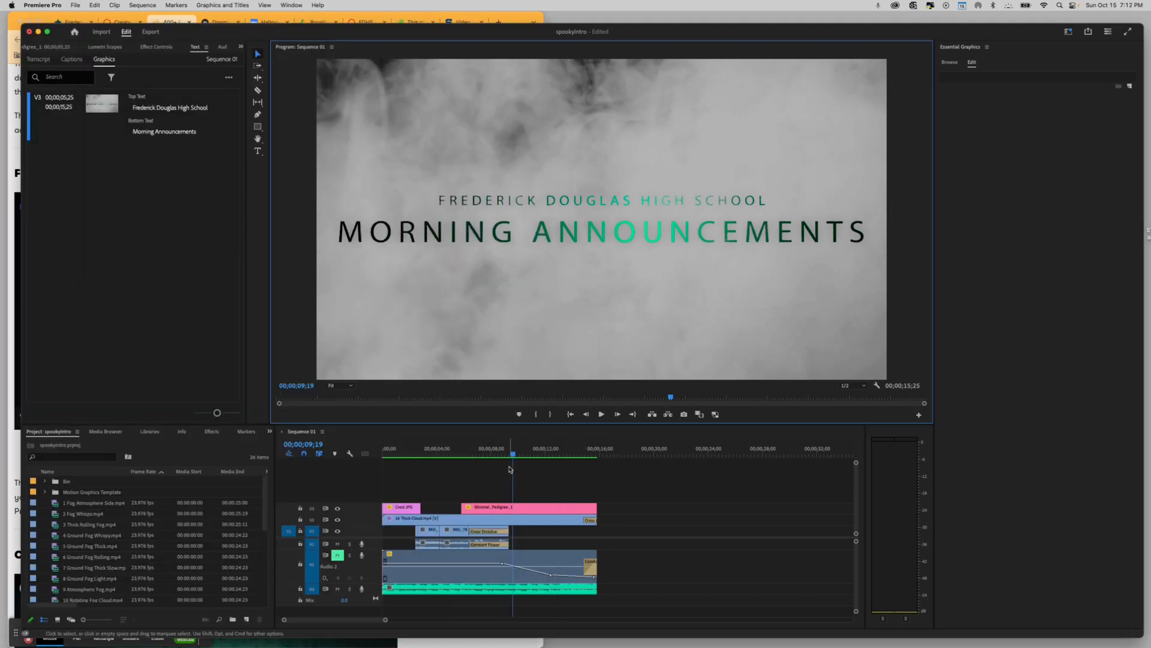
Play the rendered sequence through the title to its end and mute audio track A1.
left_click(481, 454)
key("space")
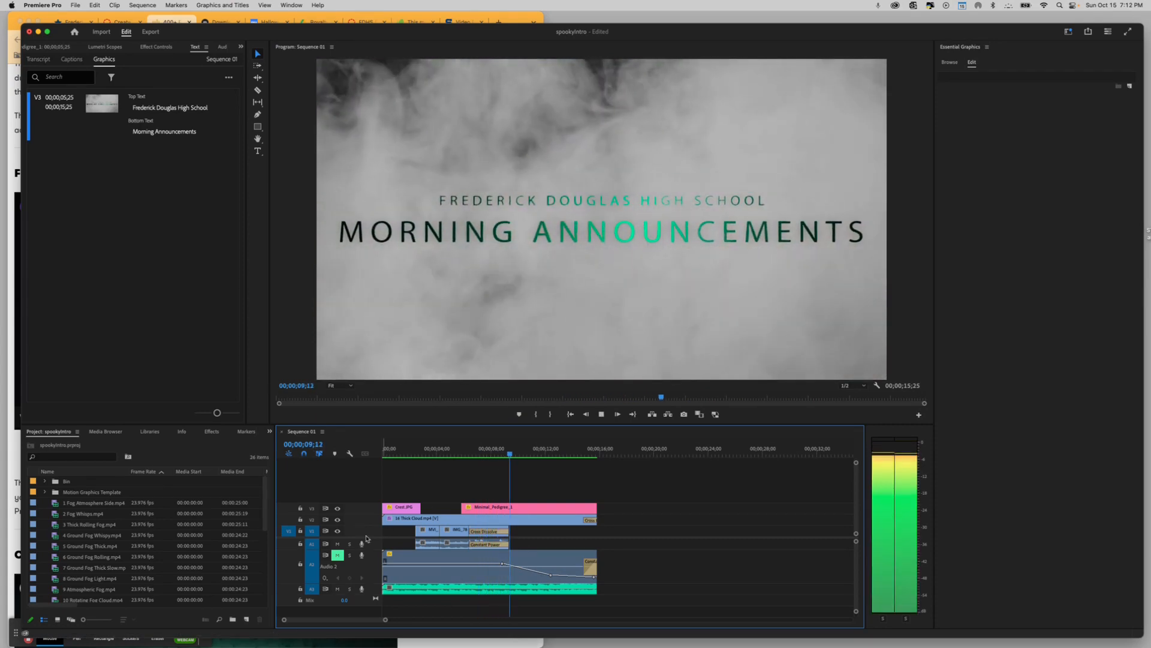
left_click(338, 544)
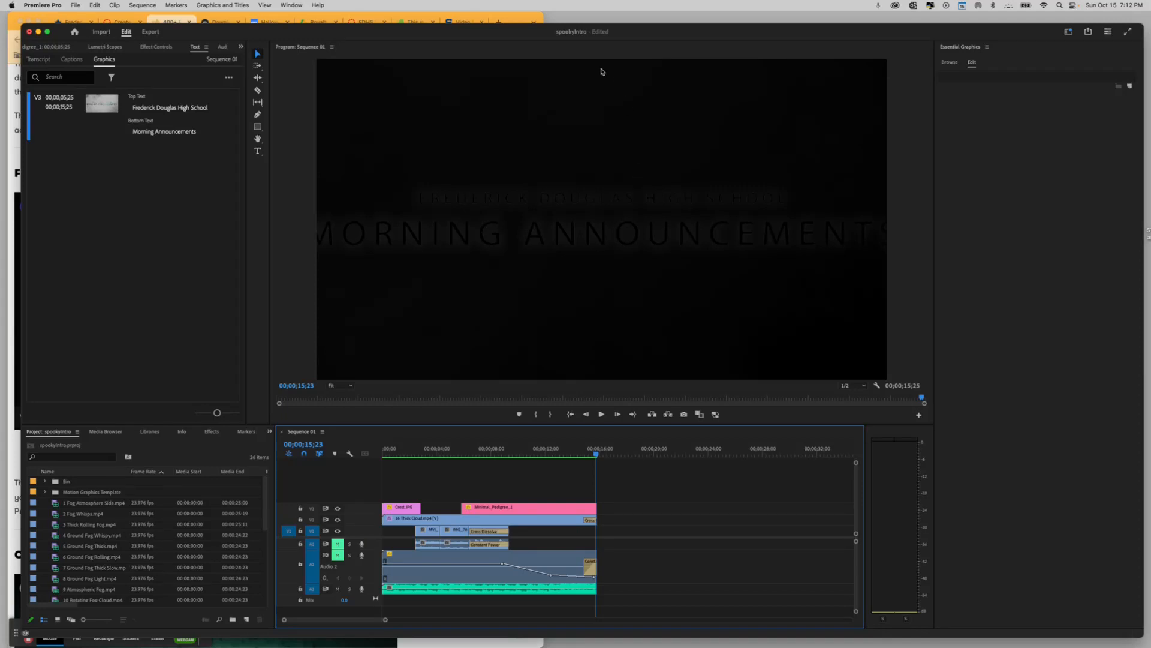
Switch to Chrome and examine Envato Elements' free files of the month and the site's account menu.
left_click(511, 18)
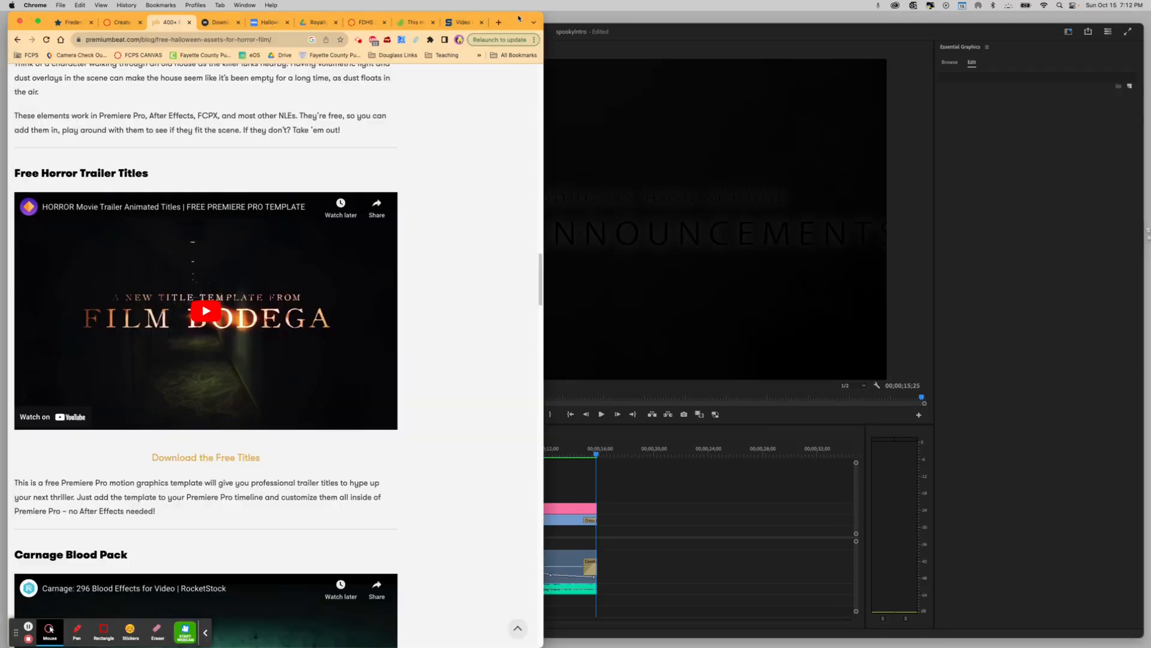
left_click(405, 24)
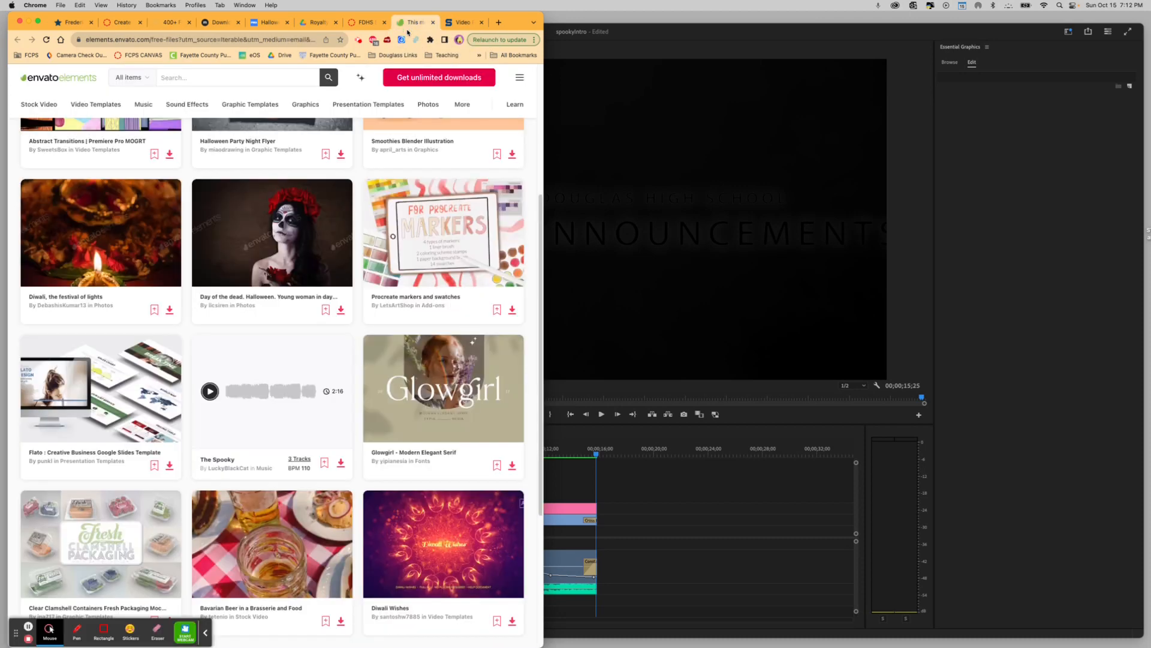
left_click_drag(537, 255, 534, 58)
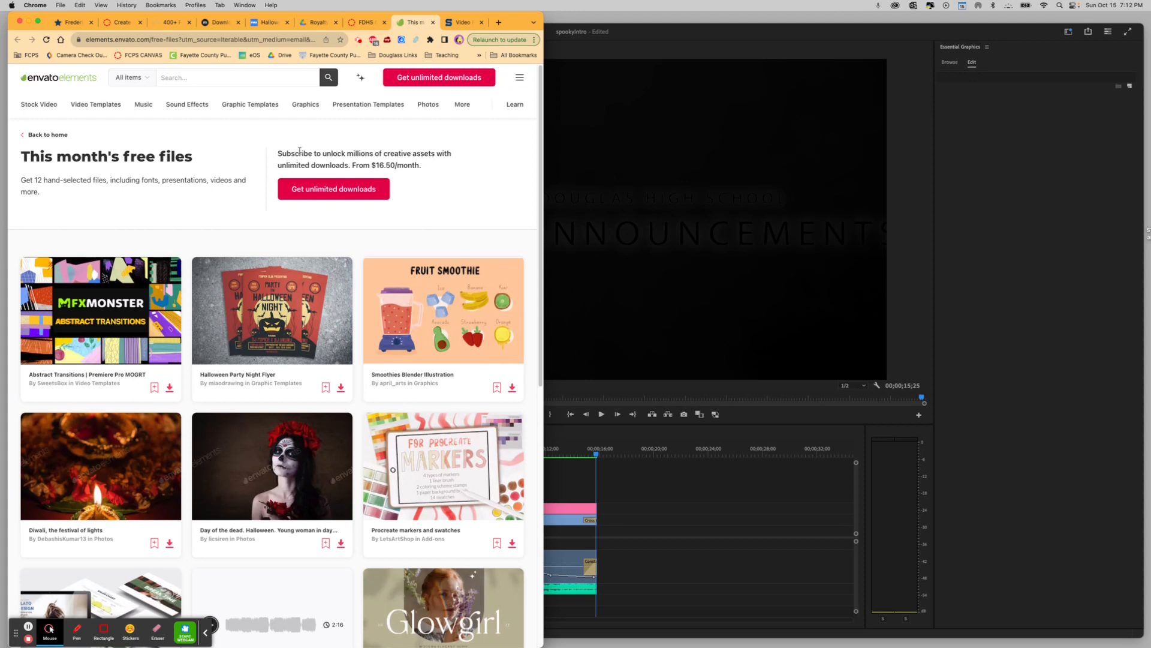
left_click_drag(543, 117, 543, 196)
scroll(294, 407, "down", 2)
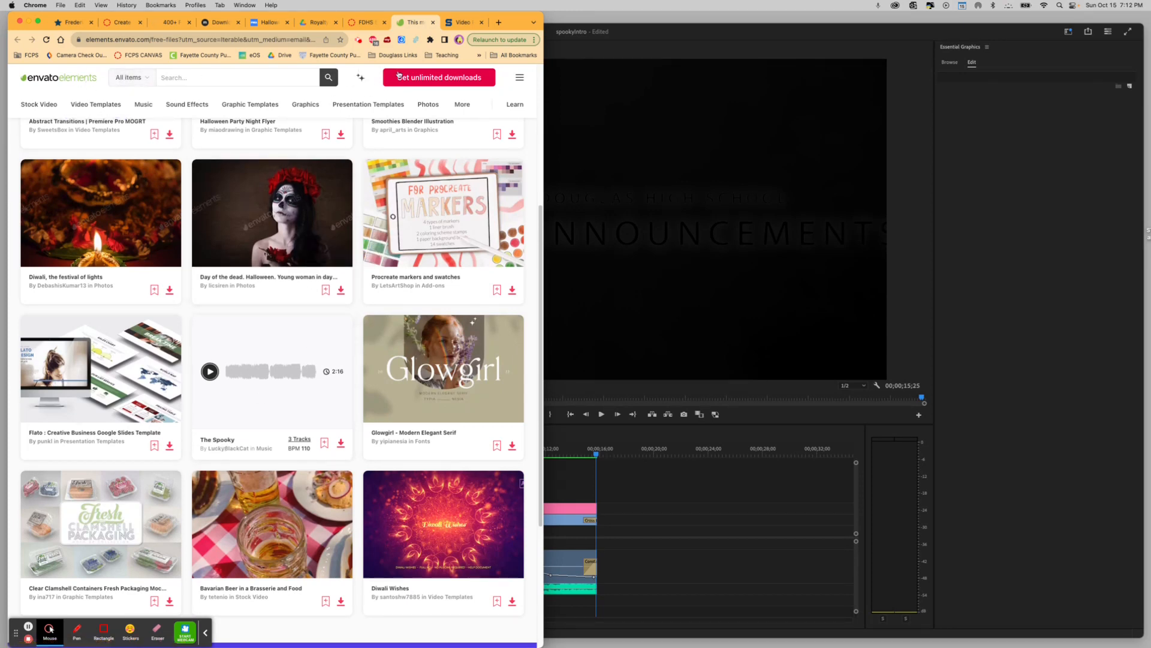
left_click(518, 78)
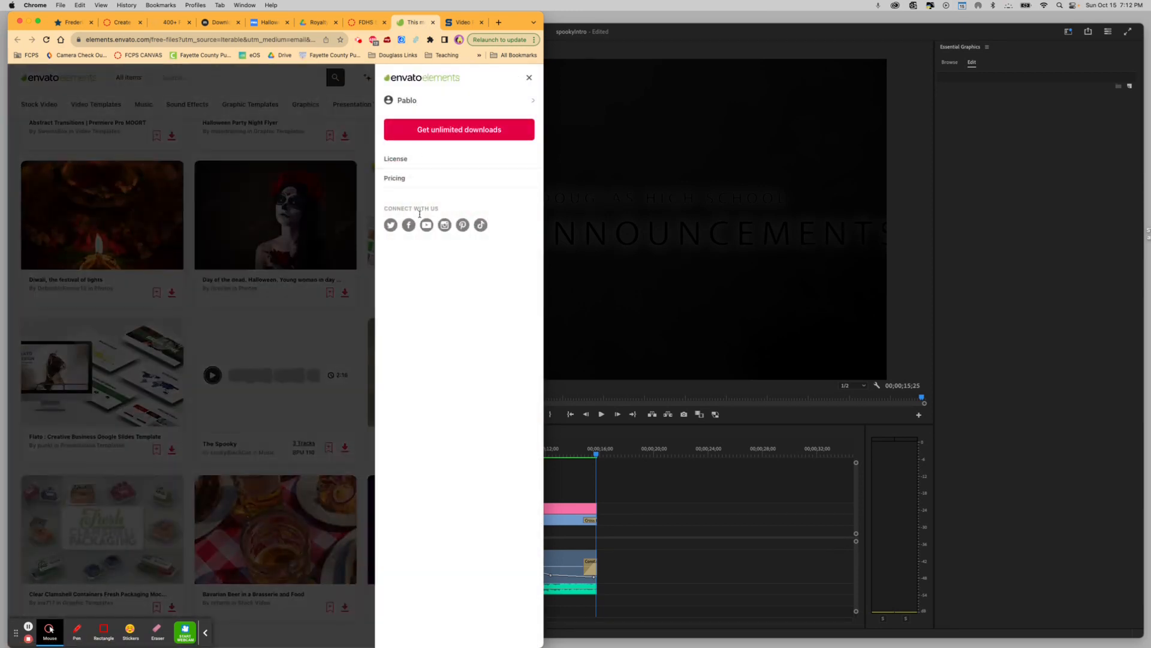
left_click(529, 77)
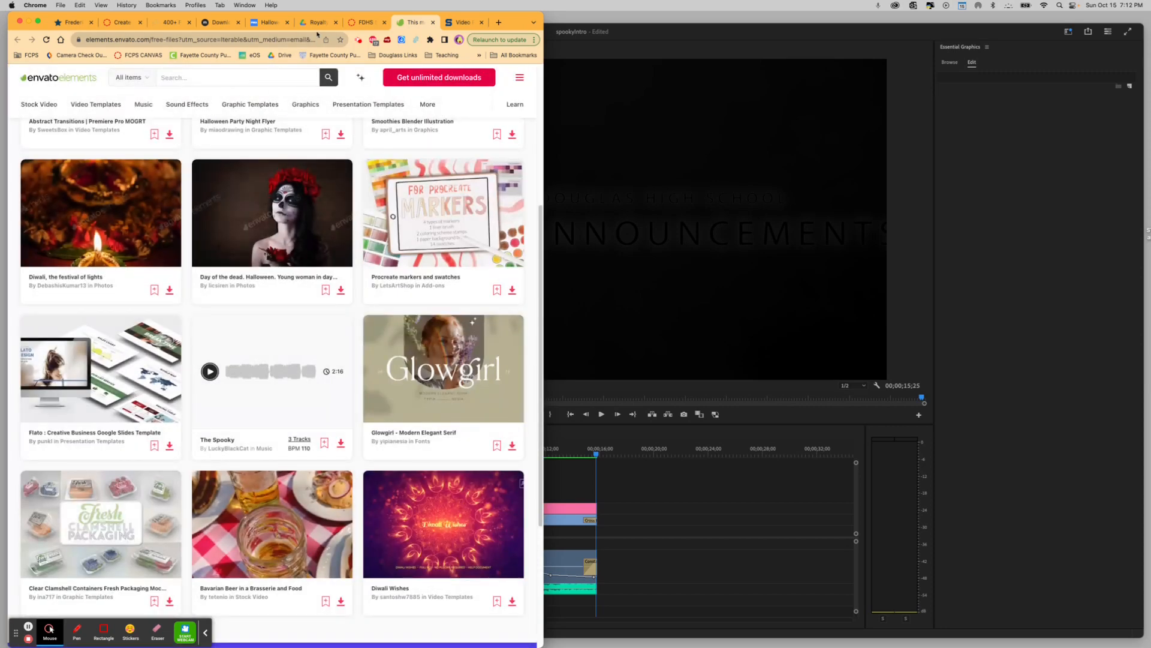
Review the Royalty-Free-Single Use folder in Google Drive, Mixkit's suspense music page and the Canvas assignment's grading criteria.
left_click(316, 23)
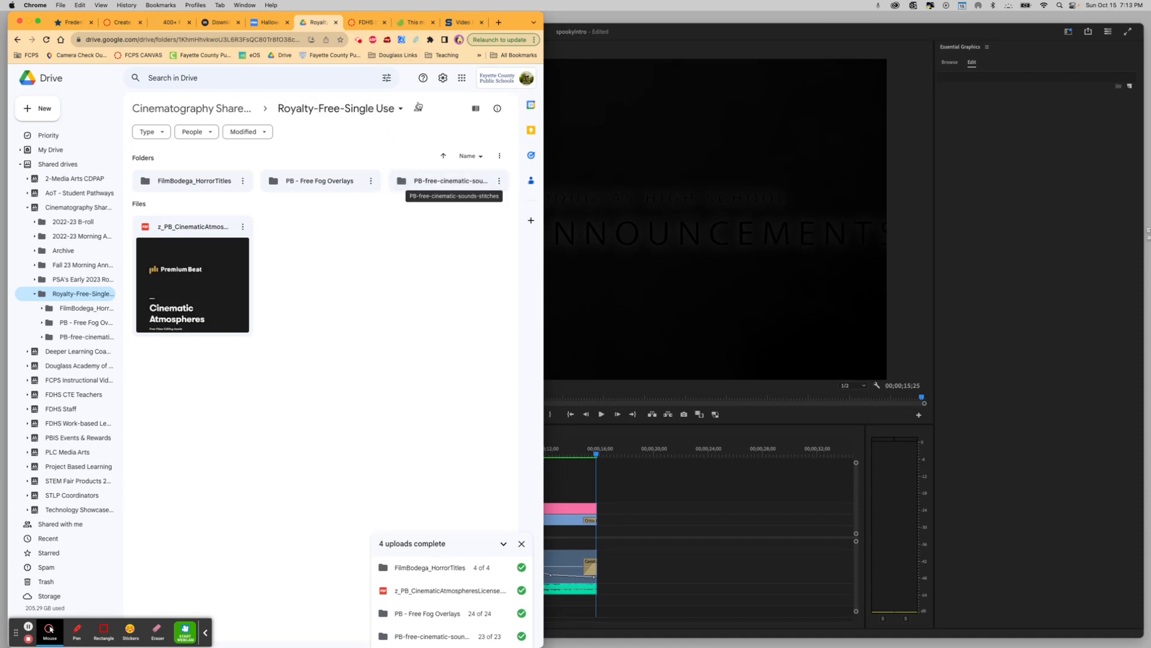
left_click(220, 26)
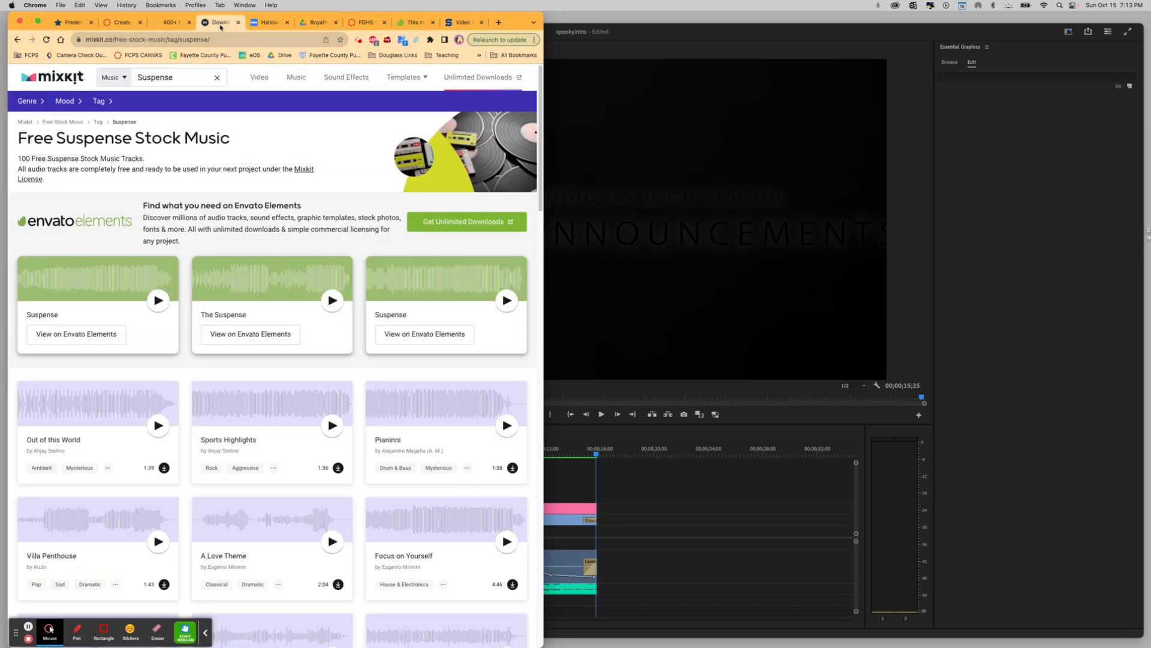
left_click(179, 21)
left_click(120, 25)
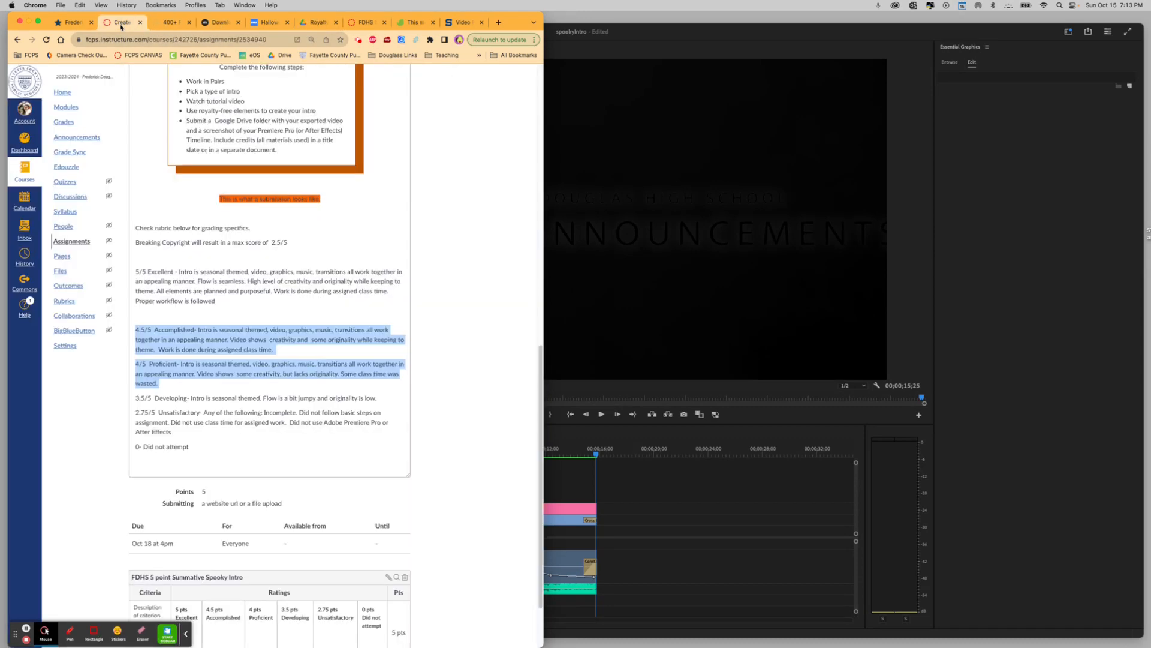
Switch to Premiere Pro and return the playhead to the start of Sequence 01.
left_click(574, 433)
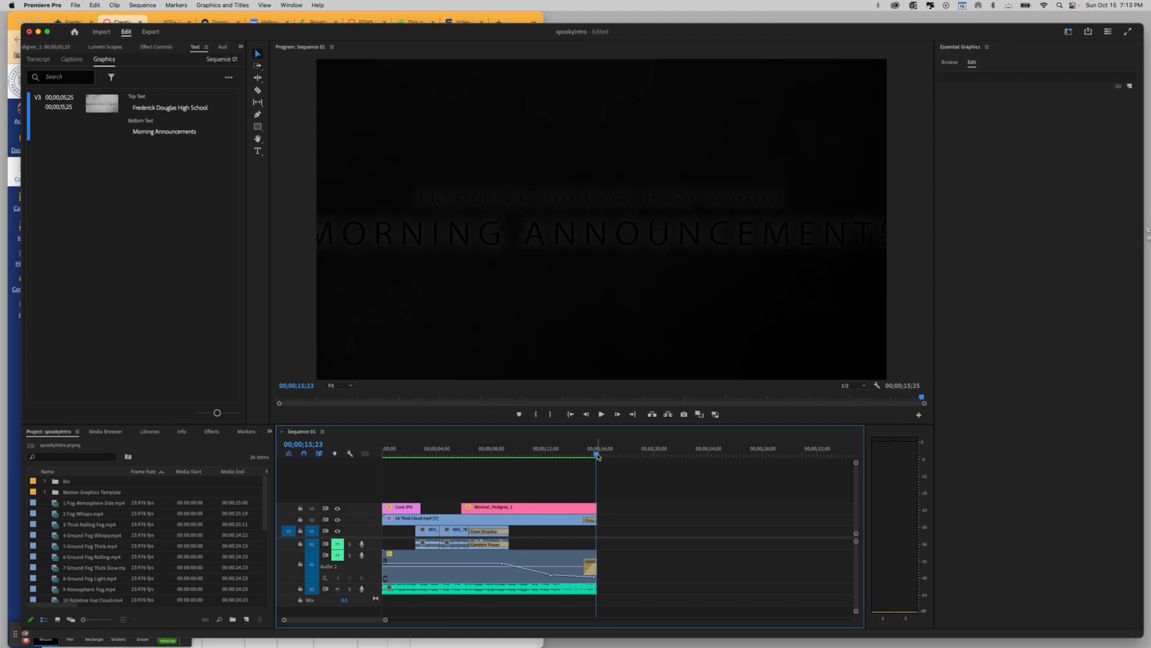
key("Home")
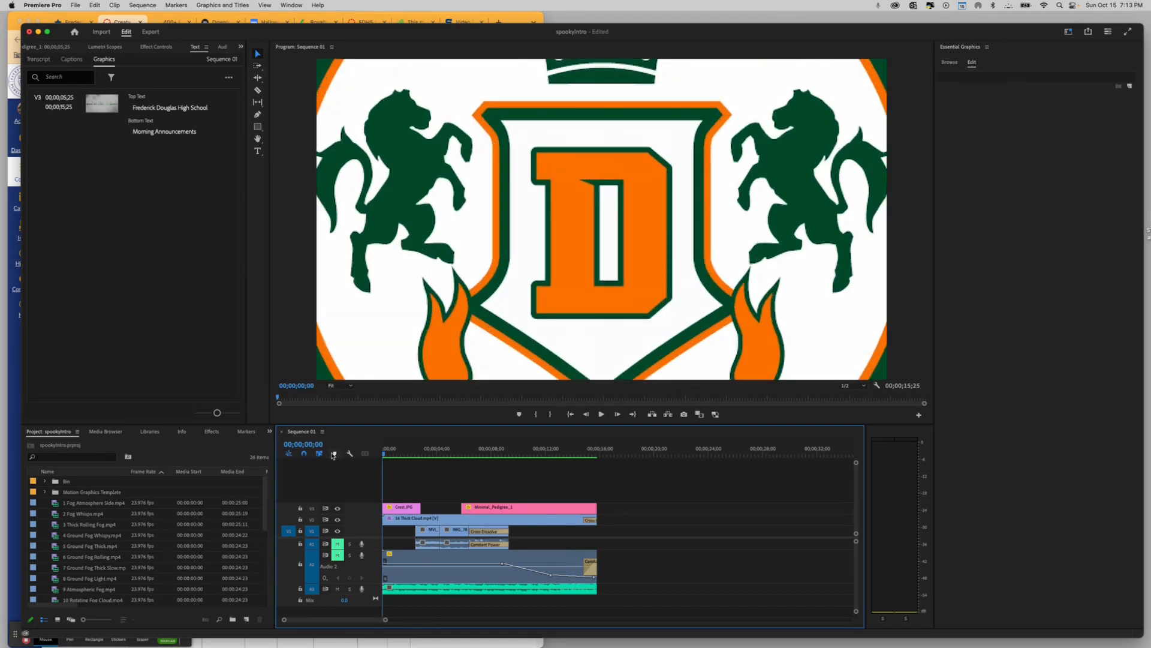
Play Sequence 01 through to its end and compare it with the grading criteria on the Canvas assignment in Chrome.
key("space")
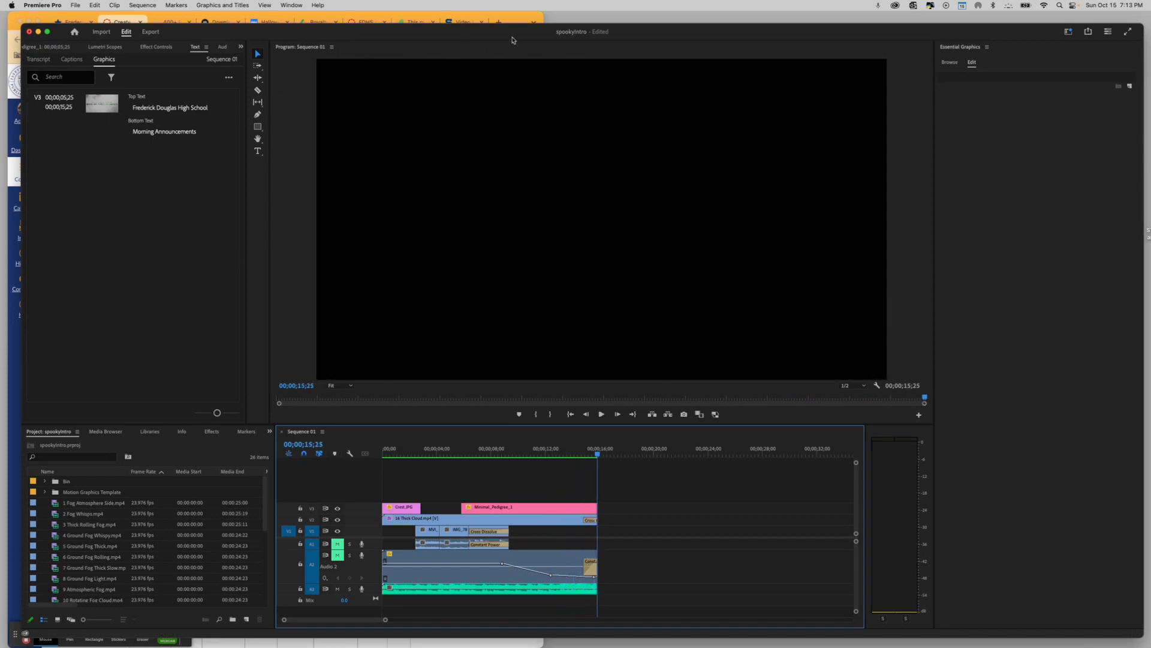
left_click(519, 17)
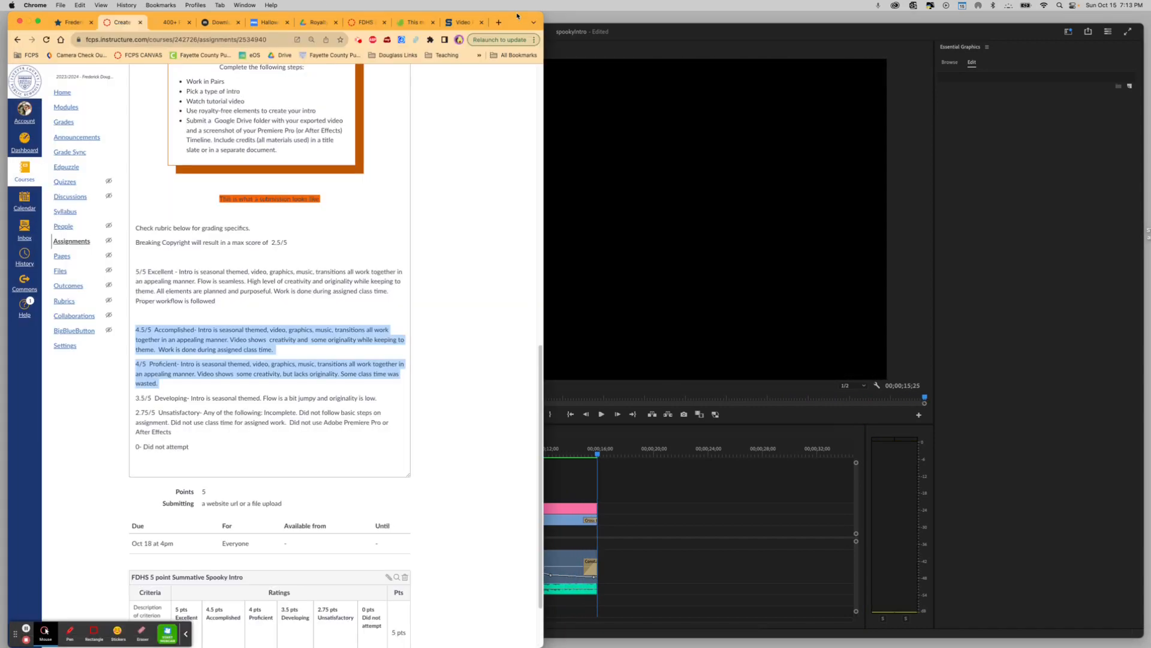
left_click(292, 325)
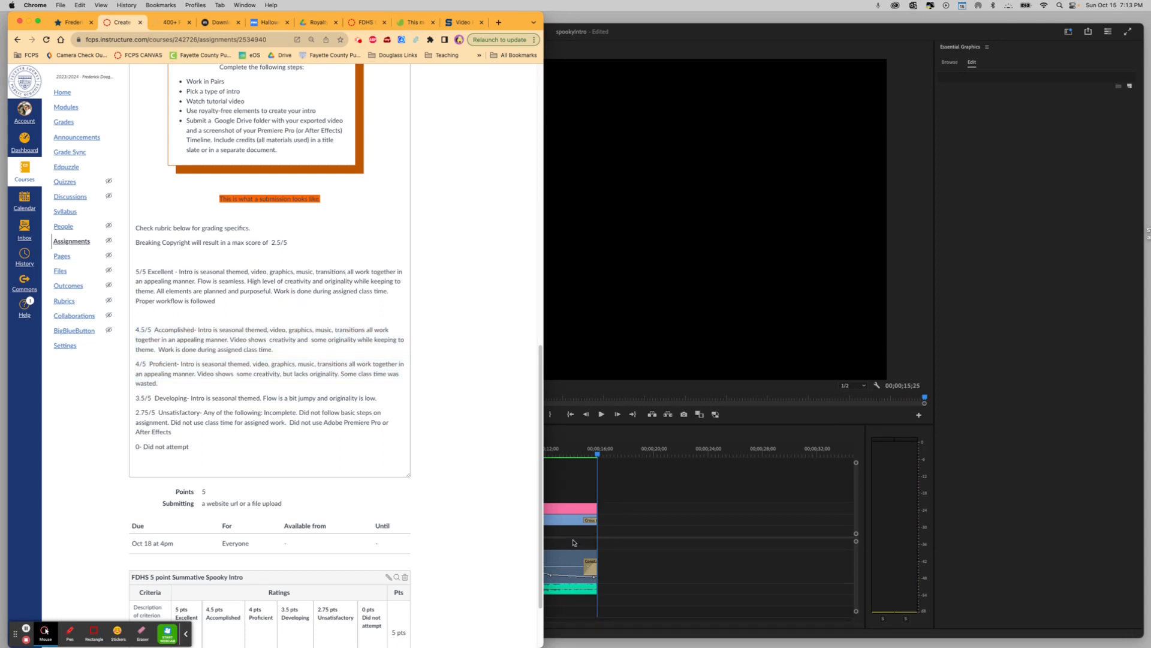
left_click(597, 454)
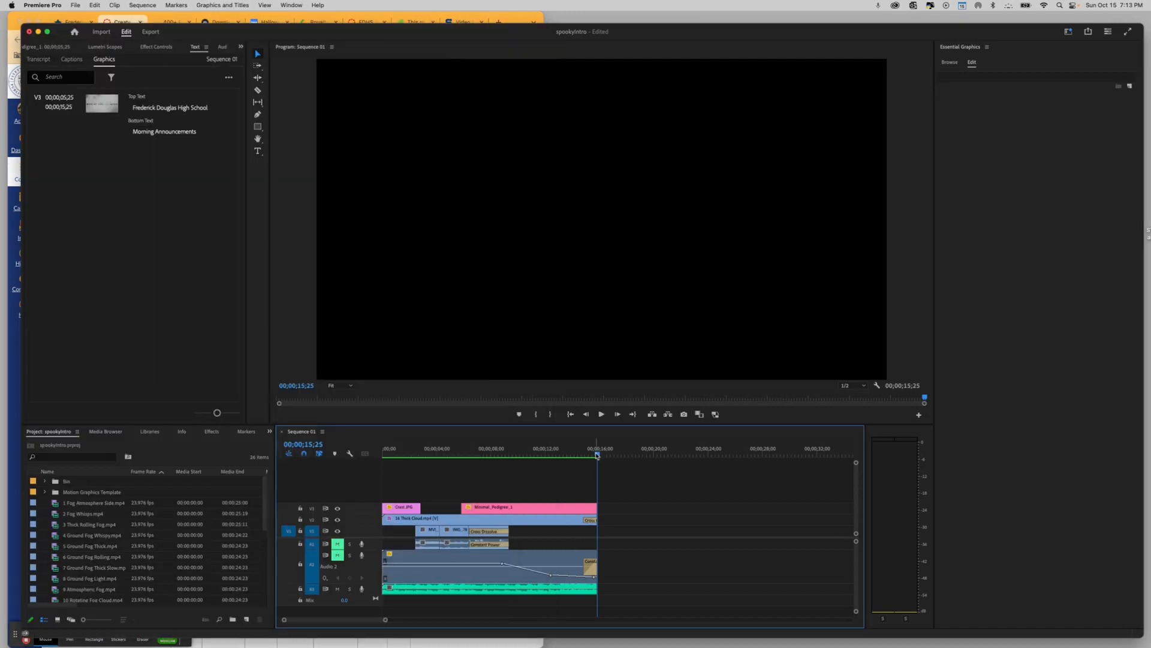
Switch to Chrome and highlight the 4/5 Proficient criteria, their creativity and originality wording, and the 3.5/5 Developing sentence on flow and originality.
left_click(521, 20)
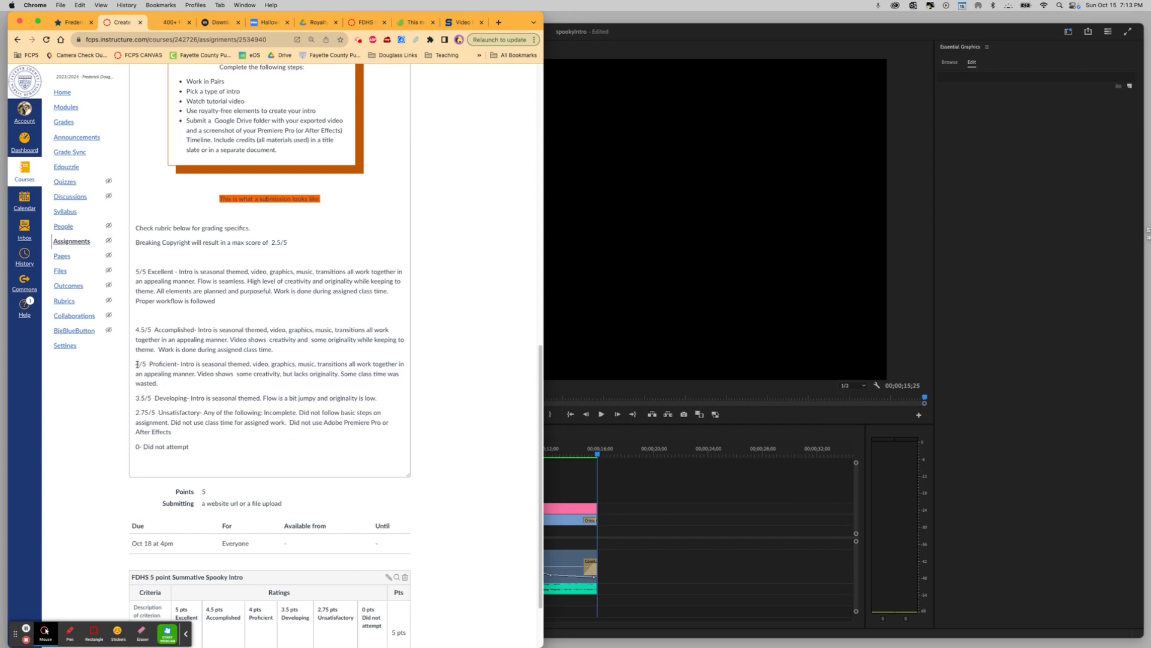
left_click_drag(137, 364, 188, 395)
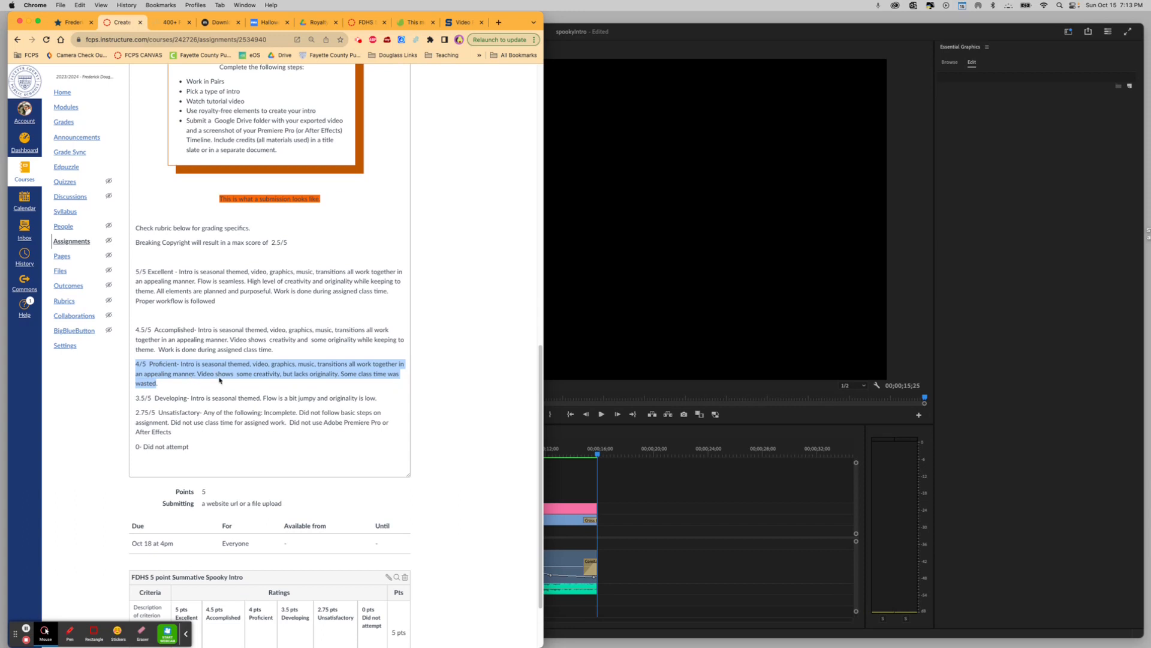
left_click(240, 374)
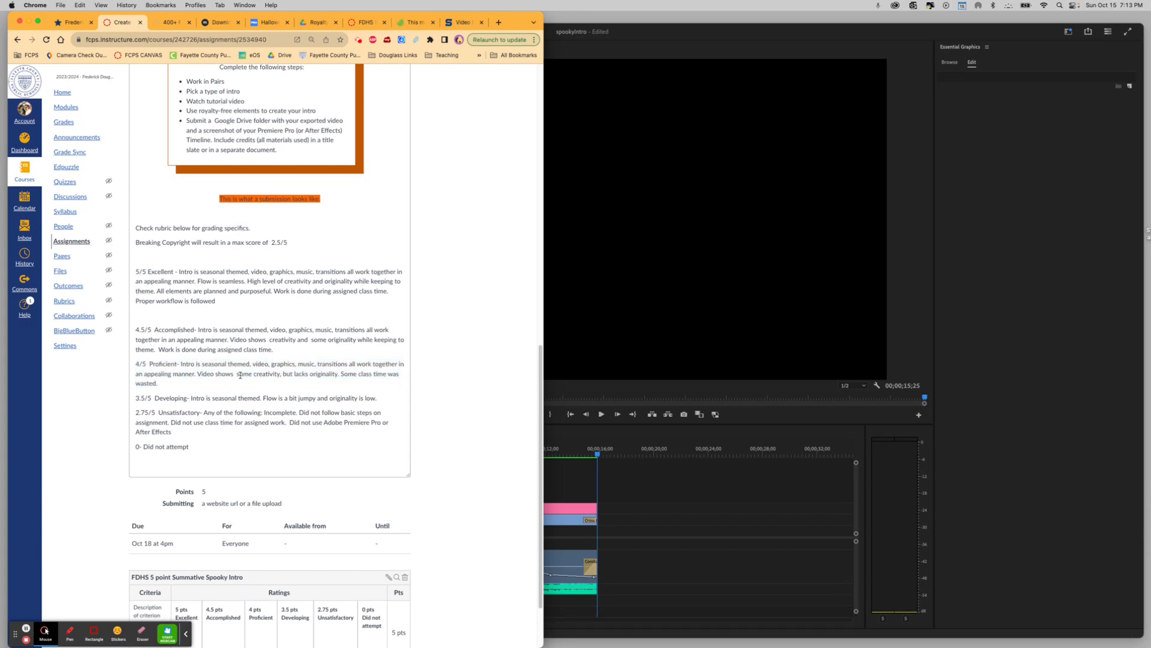
left_click_drag(204, 377, 338, 374)
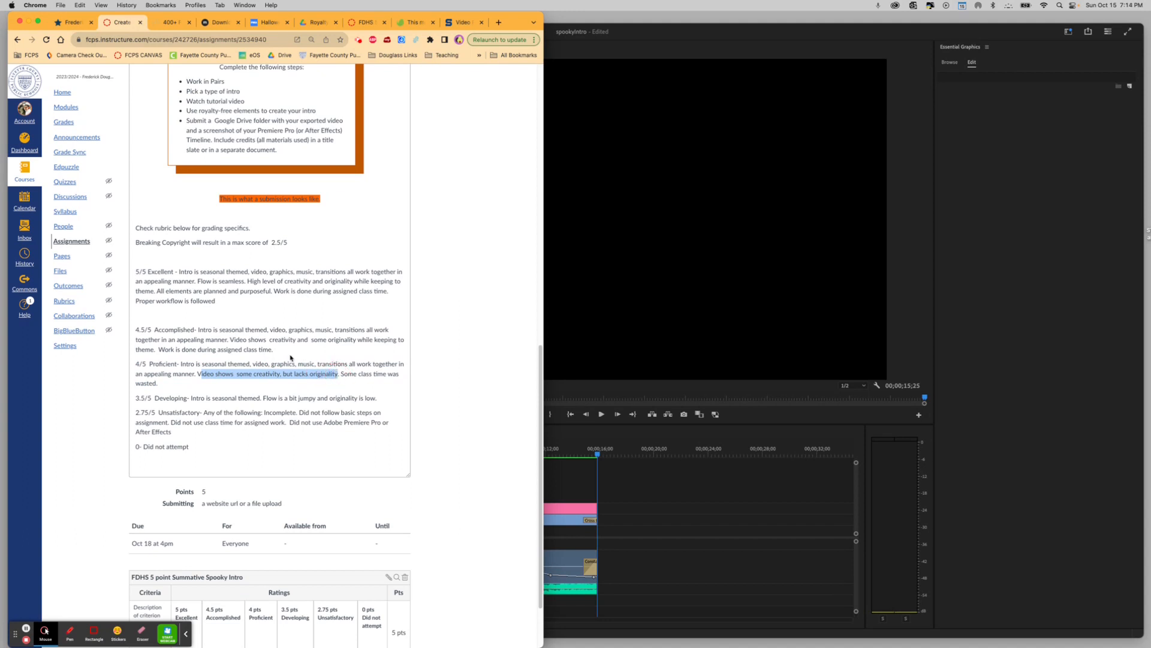
left_click(144, 363)
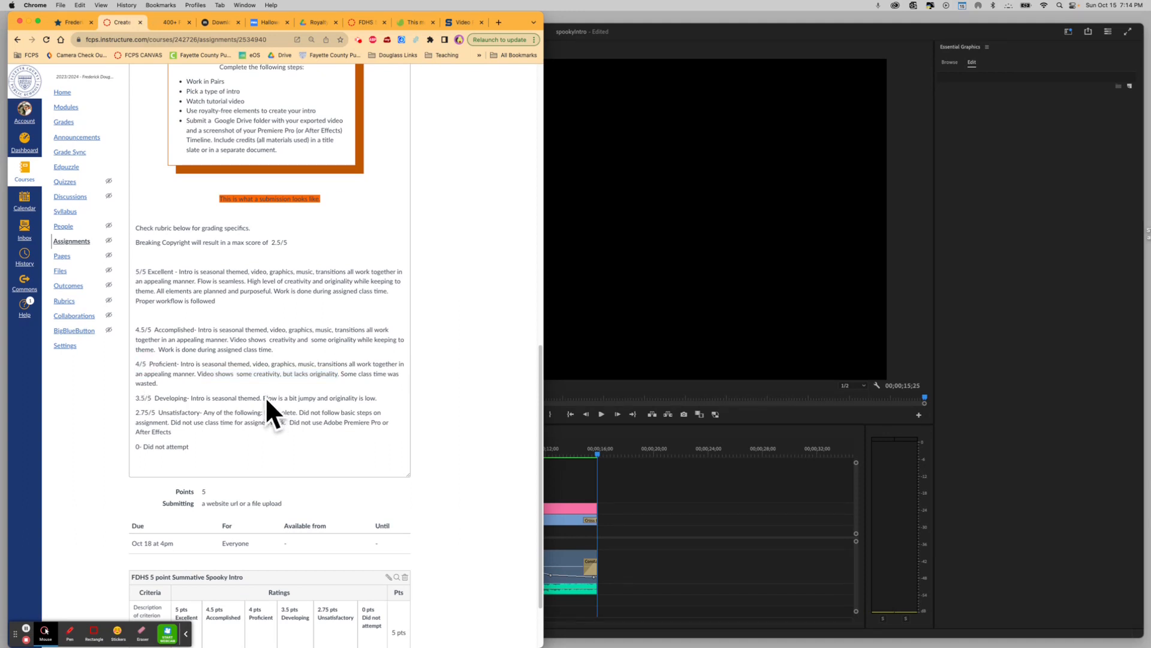
left_click_drag(265, 398, 377, 397)
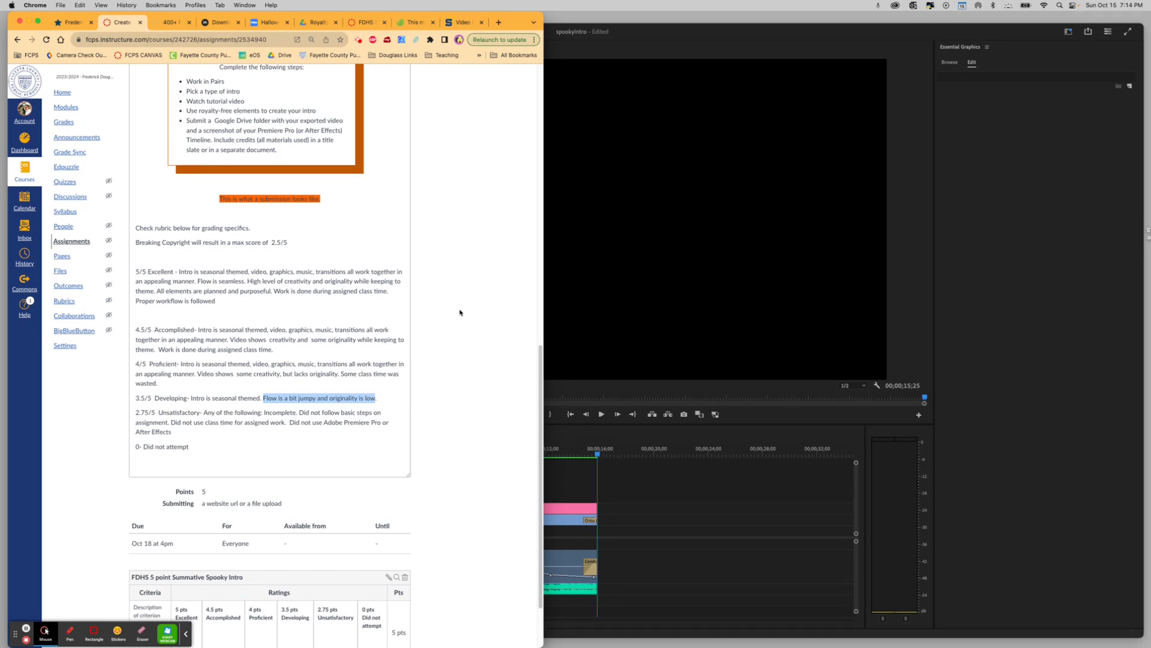
Review the assignment's list of intro types, its title and learning intention, and the required steps and grading criteria.
left_click_drag(540, 352, 540, 152)
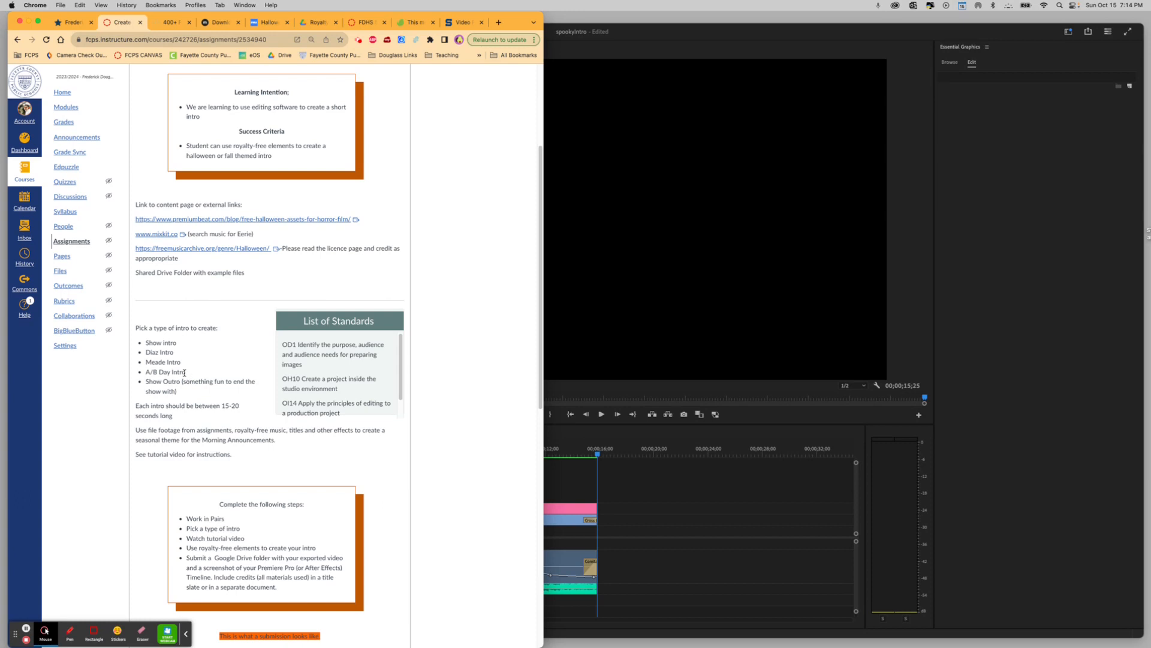
left_click_drag(178, 343, 148, 344)
left_click(222, 342)
left_click_drag(540, 310, 547, 180)
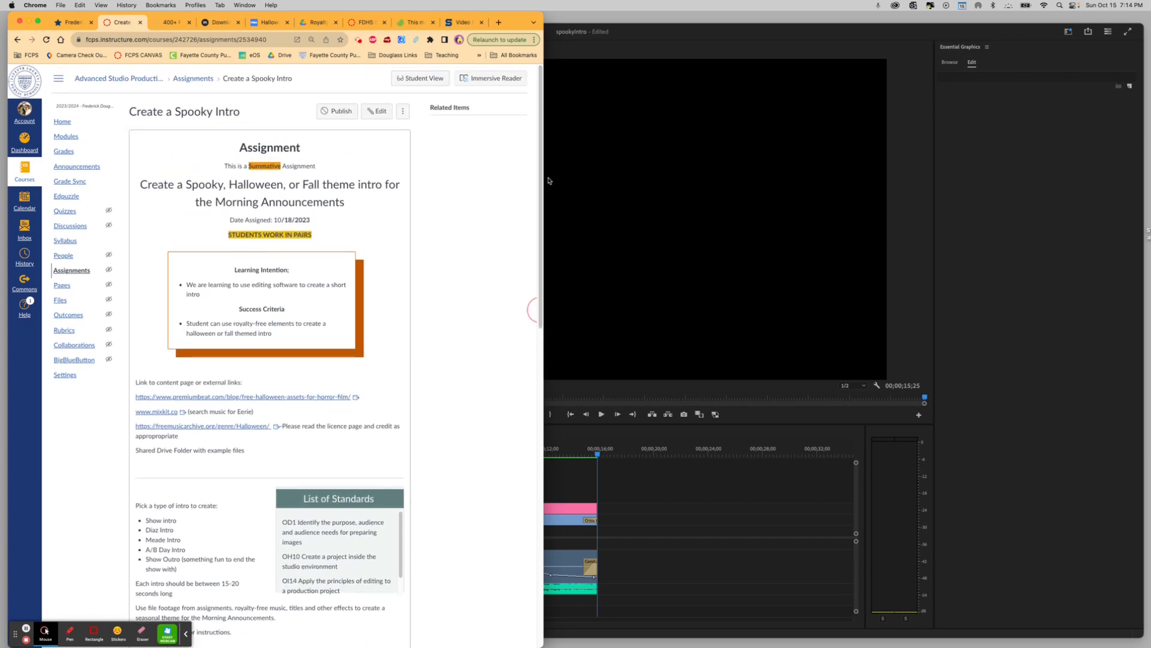
scroll(511, 471, "down", 10)
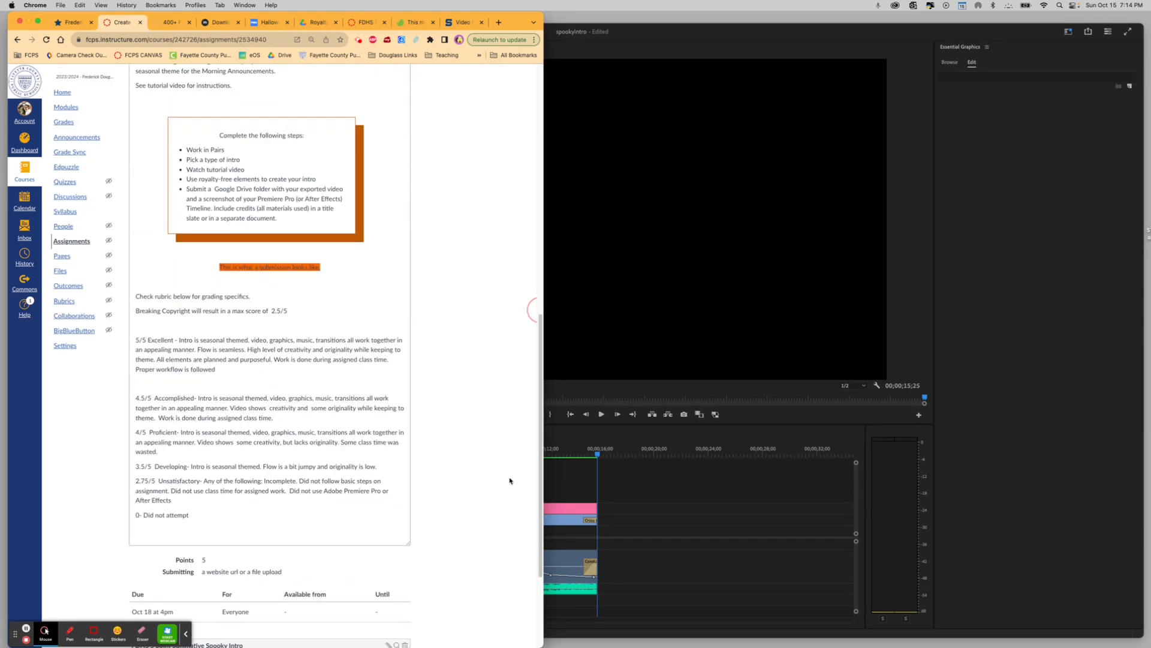
left_click(510, 480)
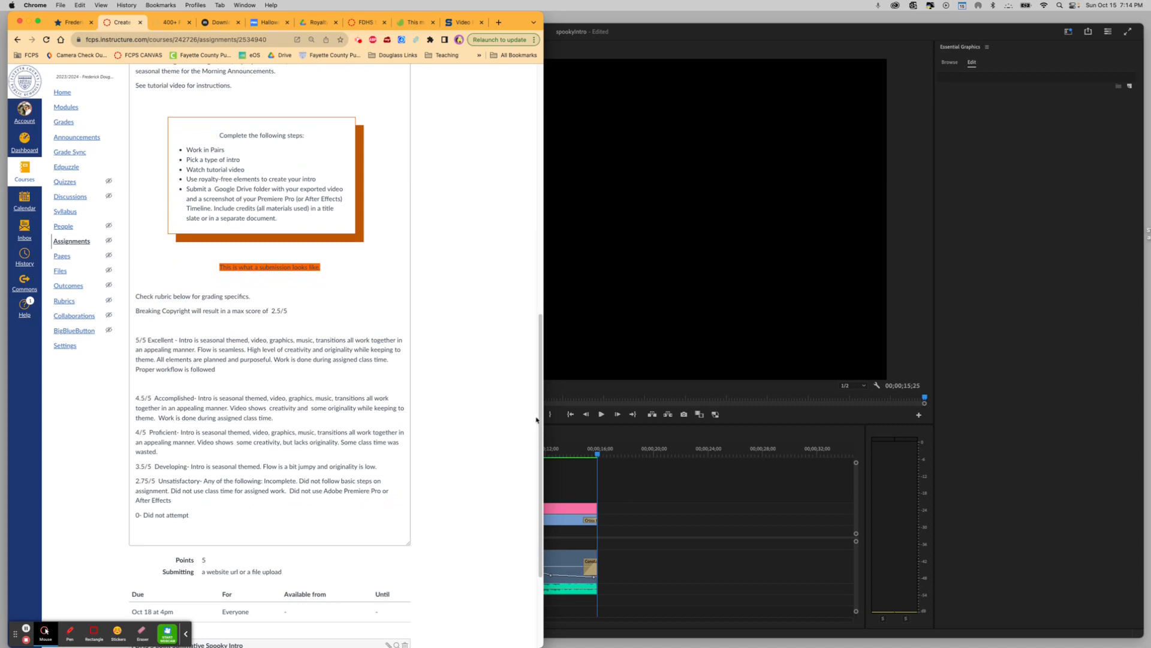